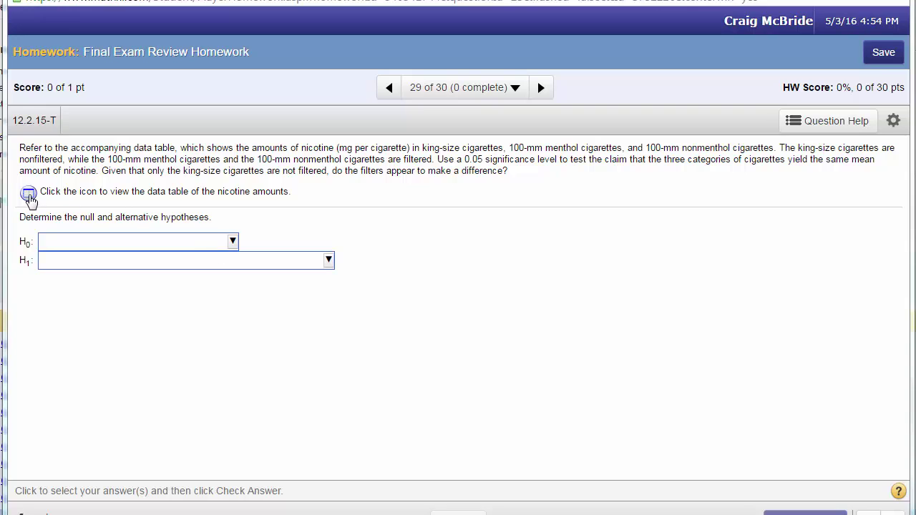
Step: View the nicotine amounts data table, then close it
click(29, 194)
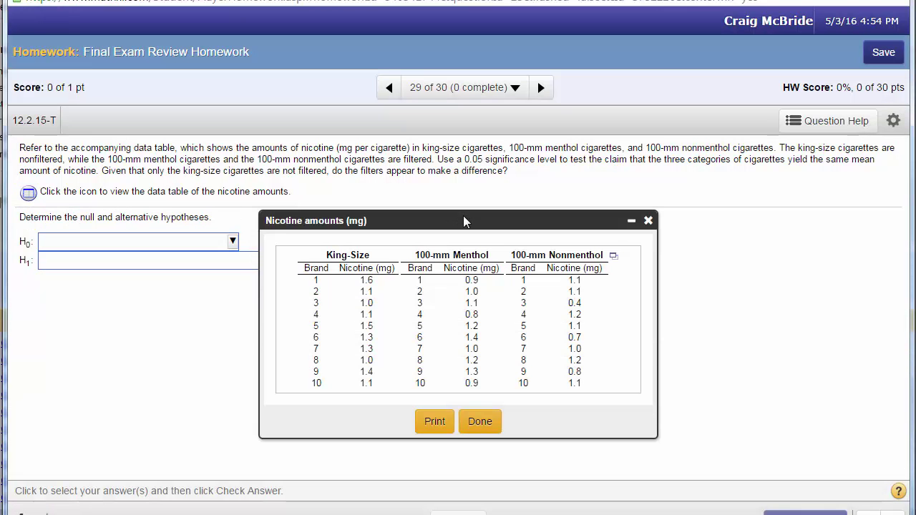
drag(491, 221, 627, 224)
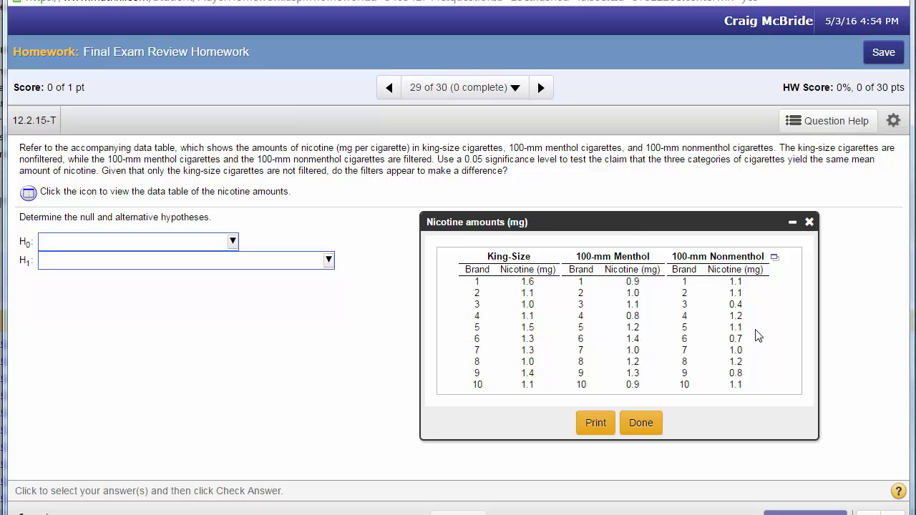
click(638, 422)
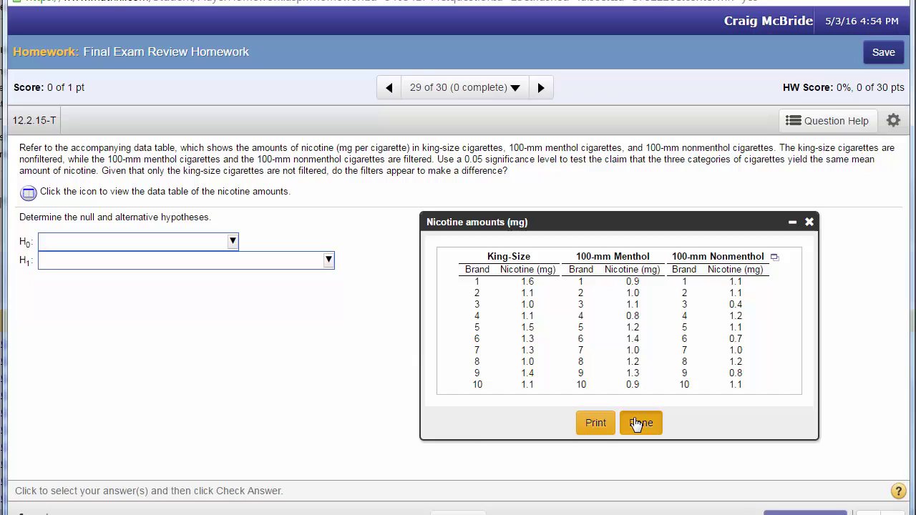
Step: Answer H0: μ1 = μ2 = μ3 and H1: at least one mean differs, and get them checked
click(232, 242)
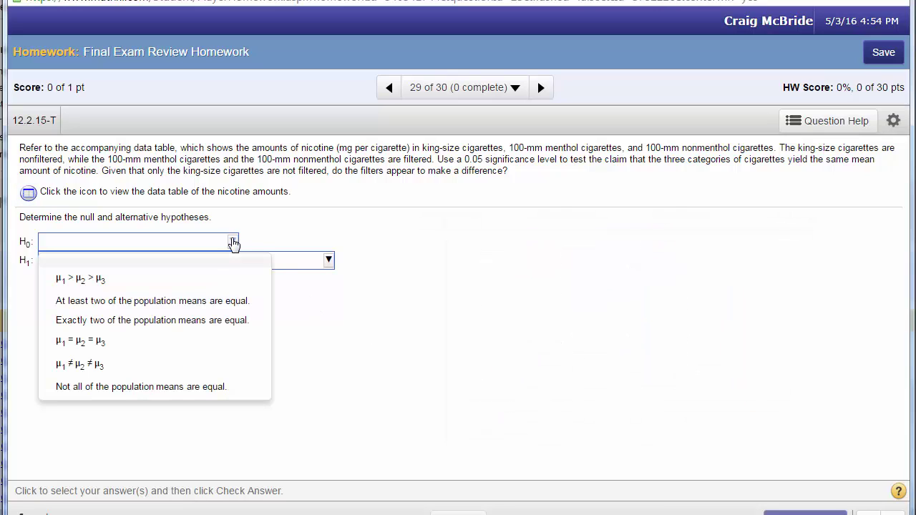
click(94, 342)
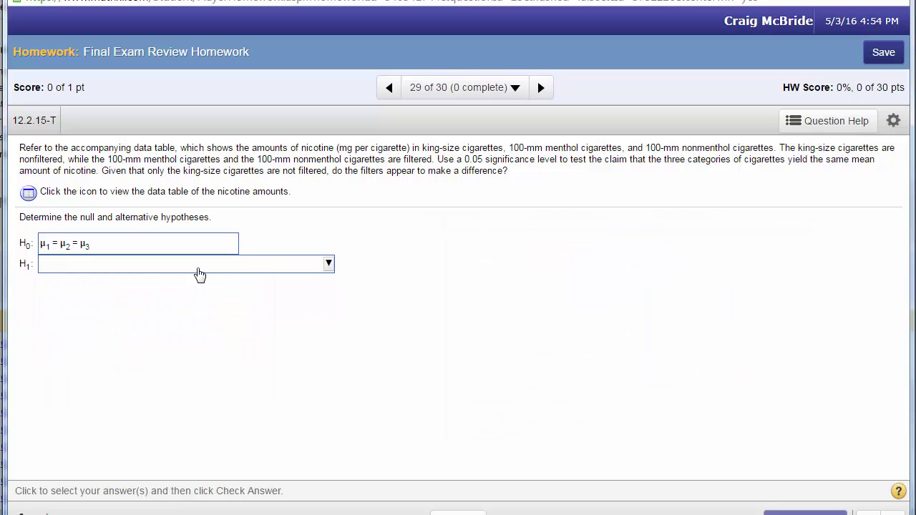
click(198, 266)
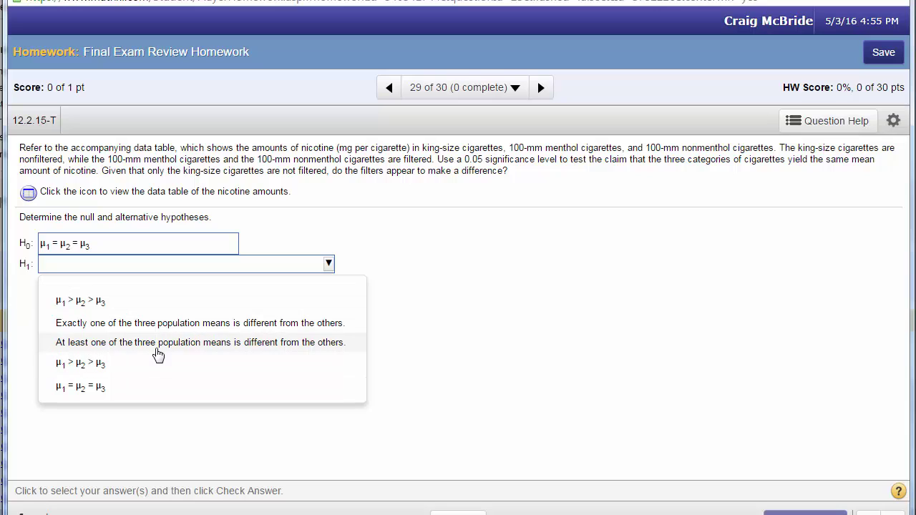
click(158, 349)
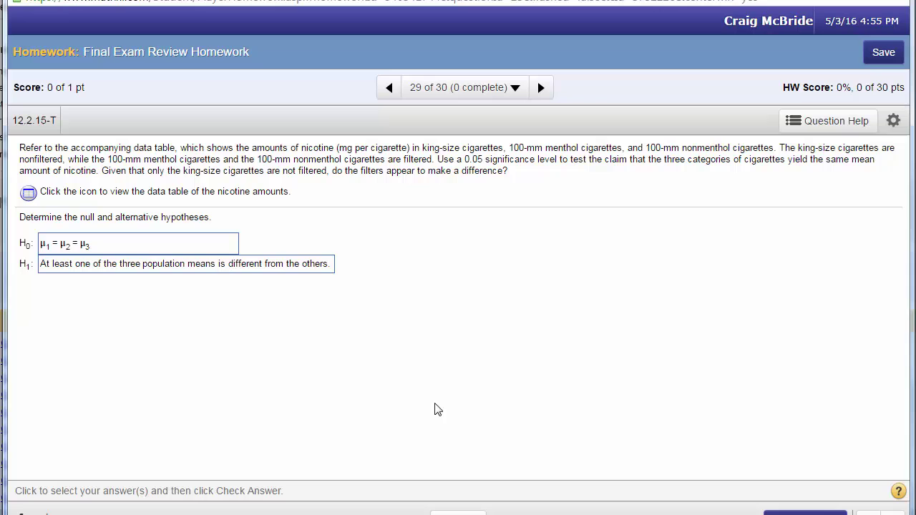
click(802, 512)
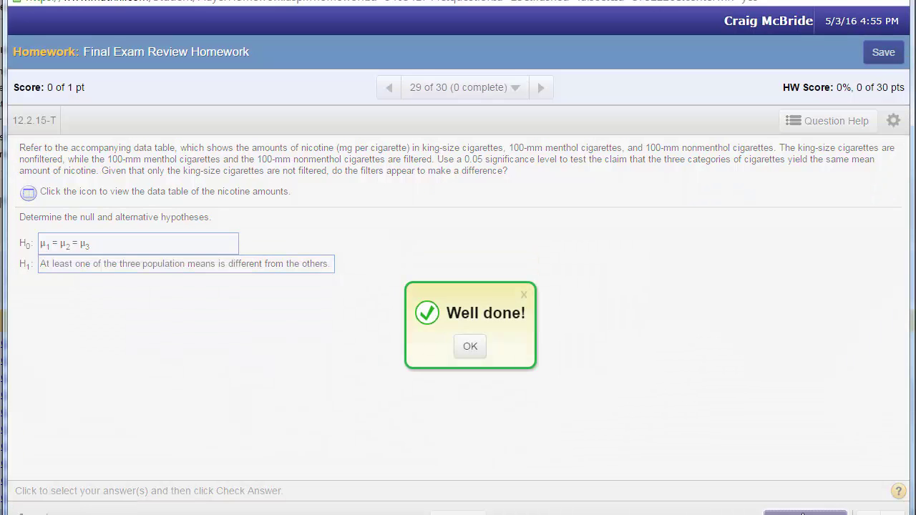
click(475, 351)
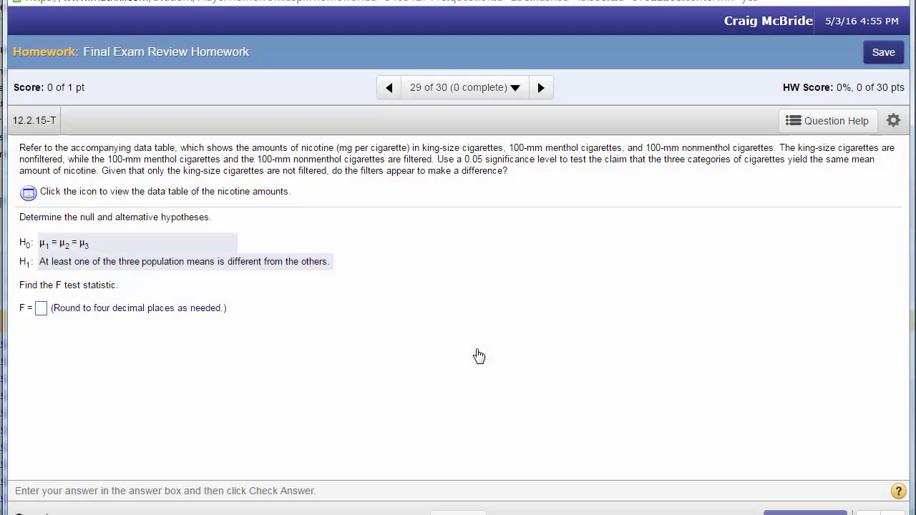
Step: Reopen the nicotine data table and load it into StatCrunch
click(28, 193)
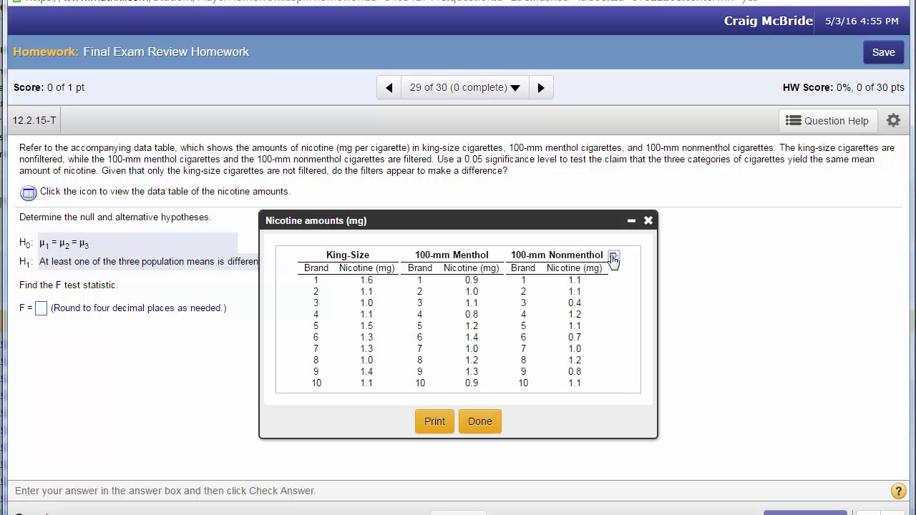
click(613, 256)
click(637, 277)
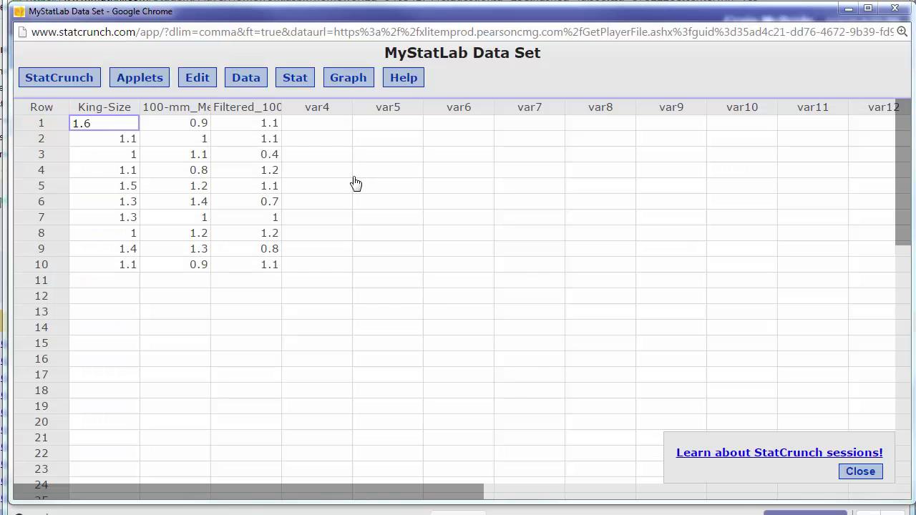
Step: Start a One Way ANOVA on the King-Size, 100-mm_Menthol and Filtered_100-mm_Nonmenthol columns
click(301, 77)
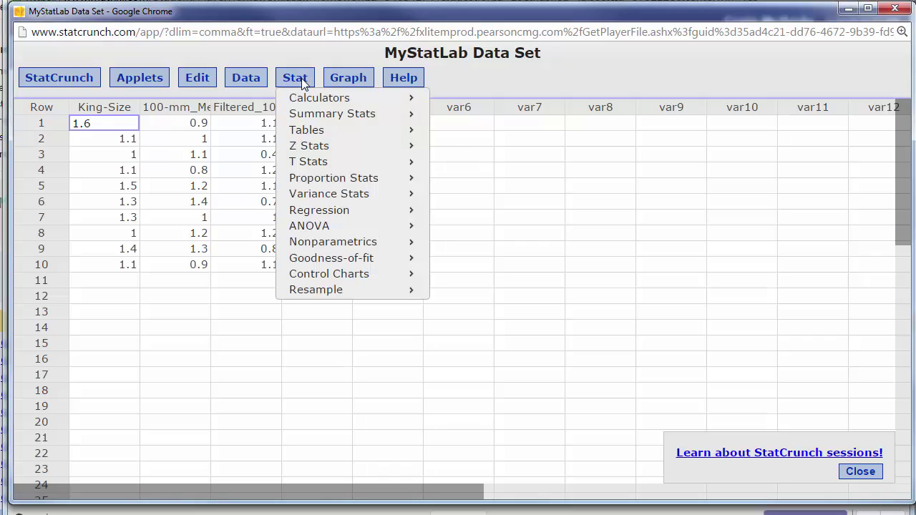
mouse_move(307, 226)
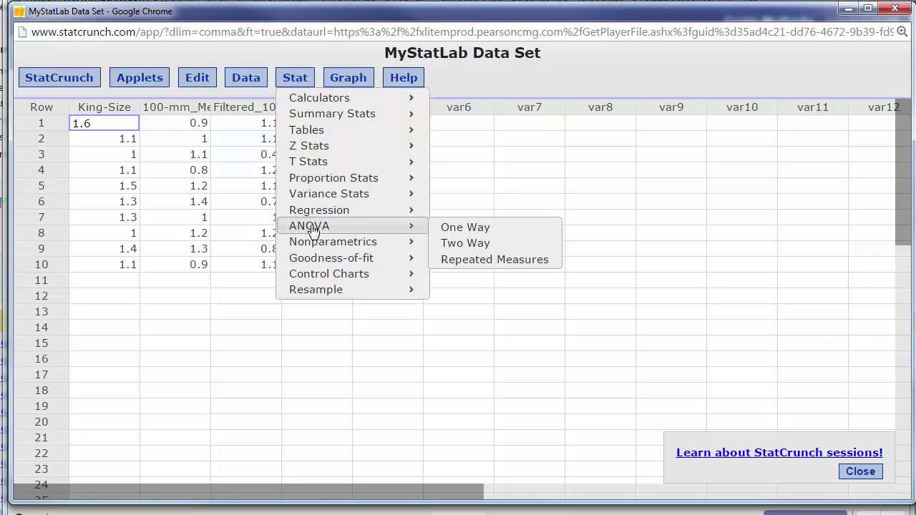
click(472, 228)
click(338, 115)
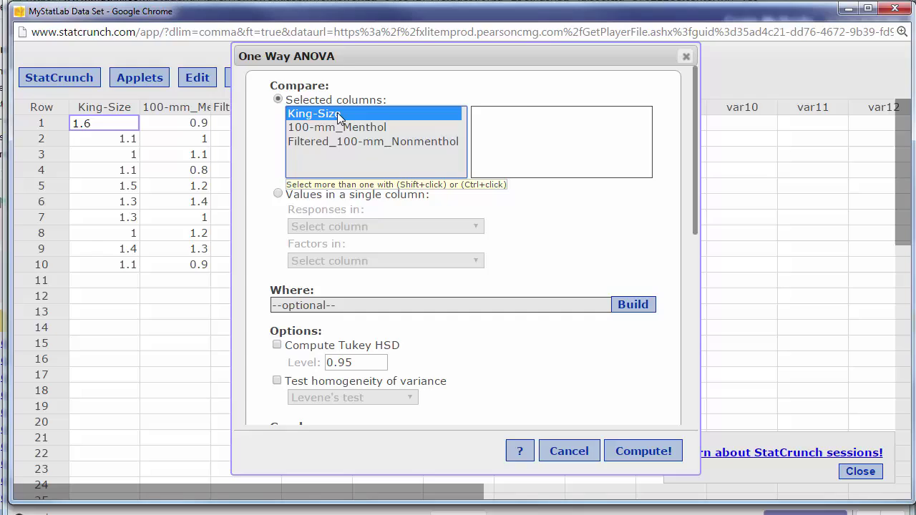
ctrl+click(342, 129)
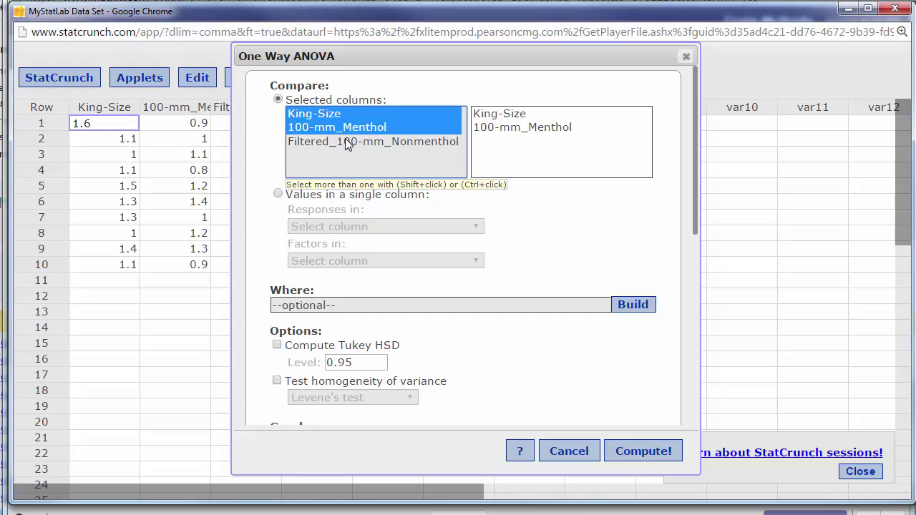
ctrl+click(347, 142)
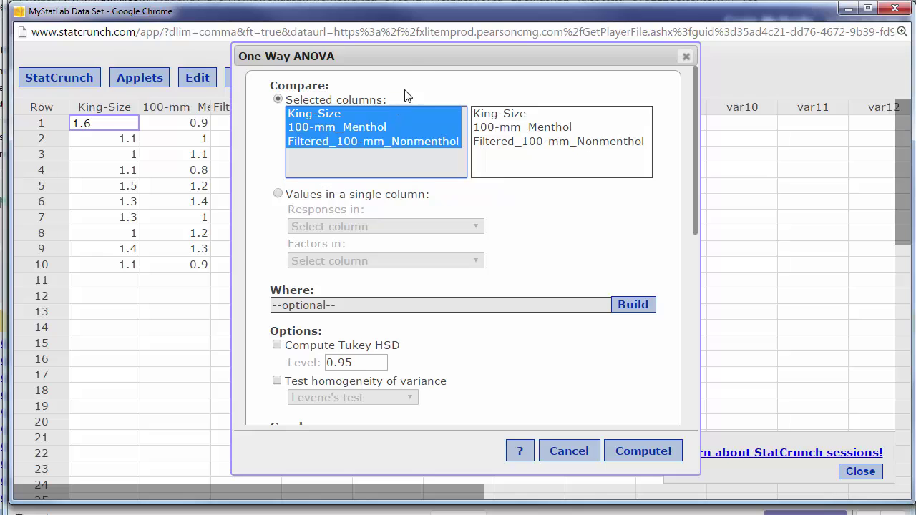
drag(482, 59, 623, 52)
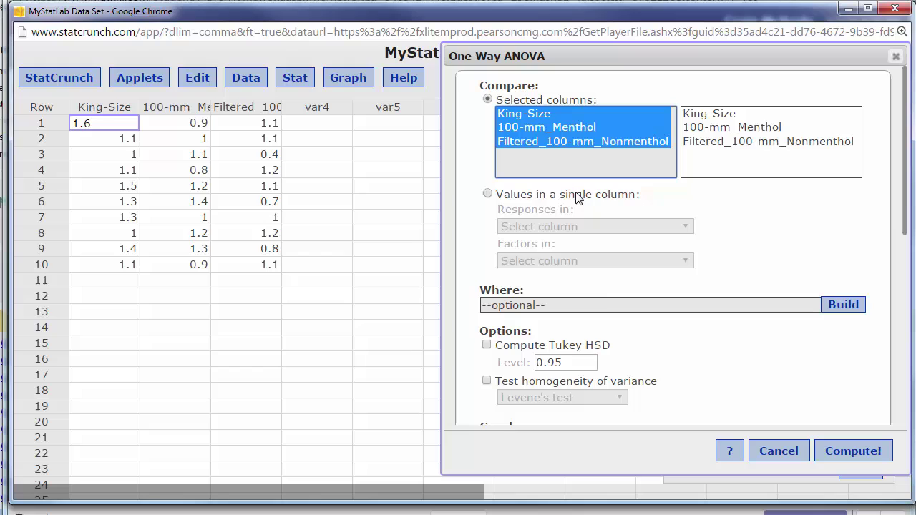
scroll(685, 338, down, 2)
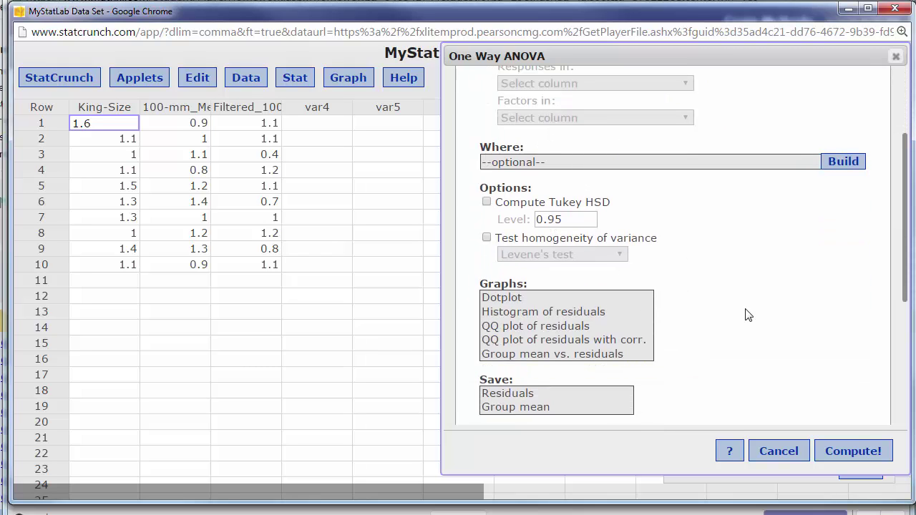
Step: Compute the ANOVA and highlight F = 3.7114094 and degrees of freedom 2 and 27
click(854, 452)
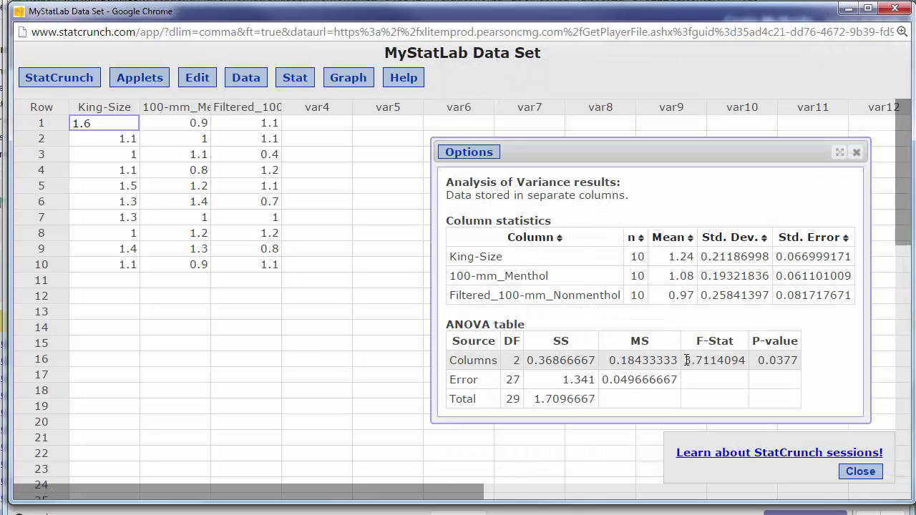
drag(686, 360, 798, 363)
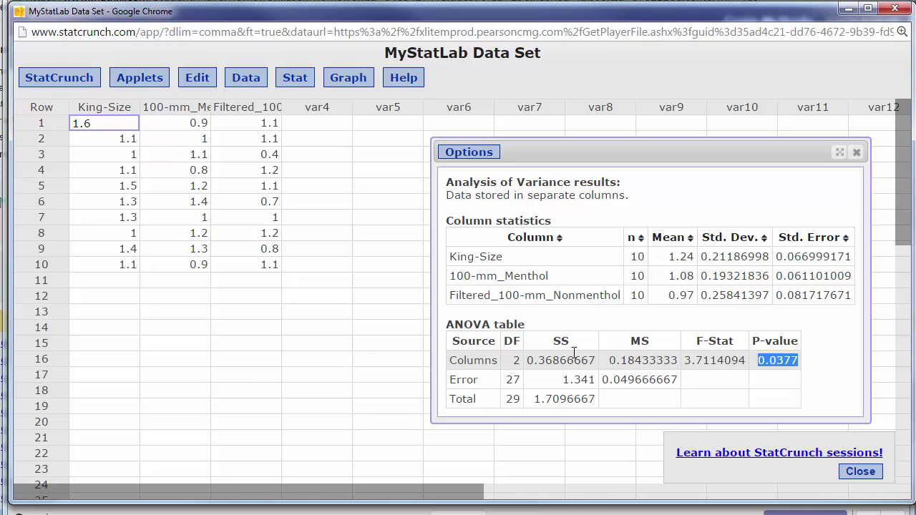
drag(509, 360, 527, 380)
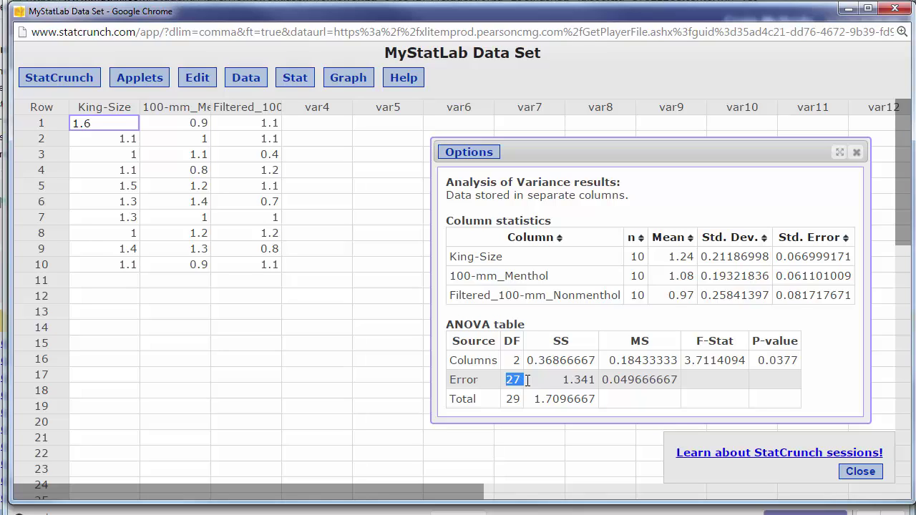
Step: Open the F distribution calculator and place it beside the ANOVA results
click(294, 81)
mouse_move(301, 97)
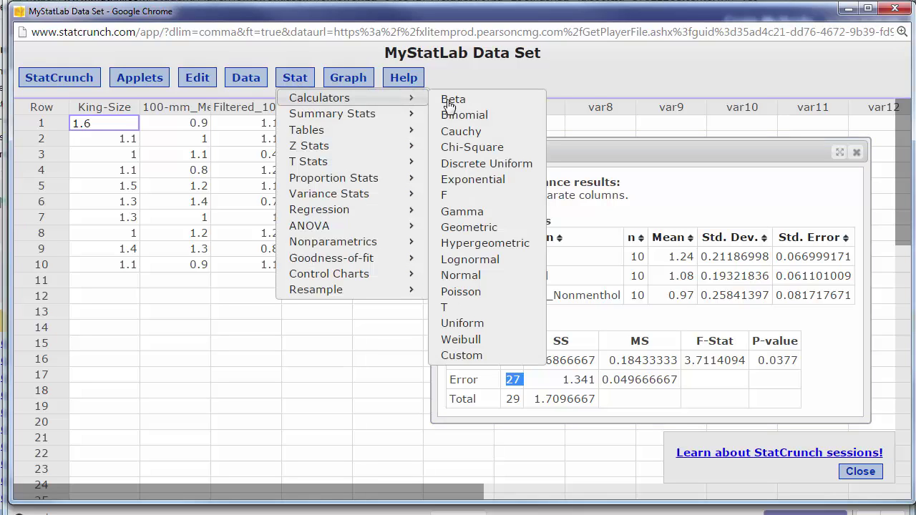
click(453, 201)
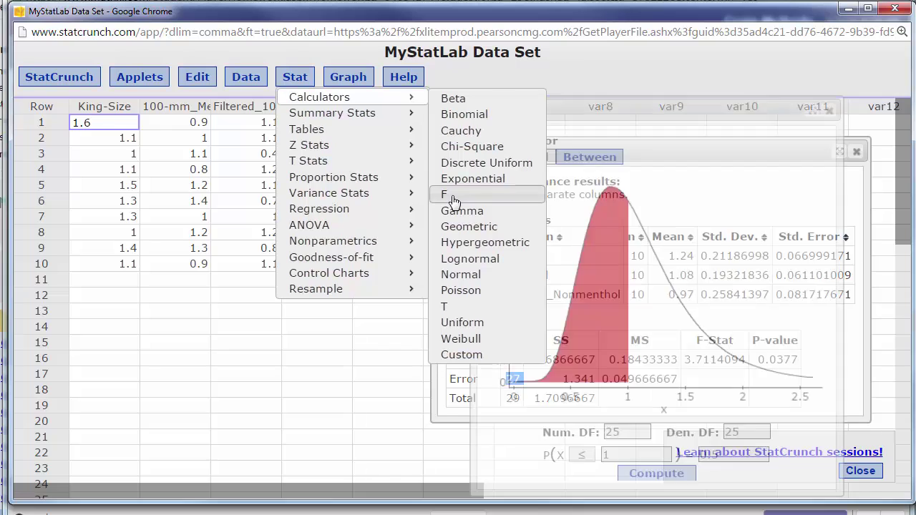
drag(672, 106, 237, 85)
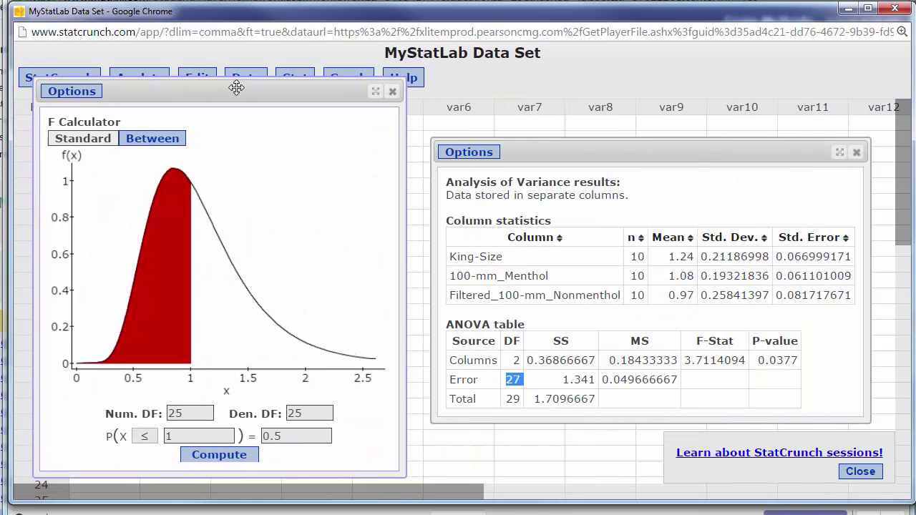
double_click(716, 341)
click(726, 378)
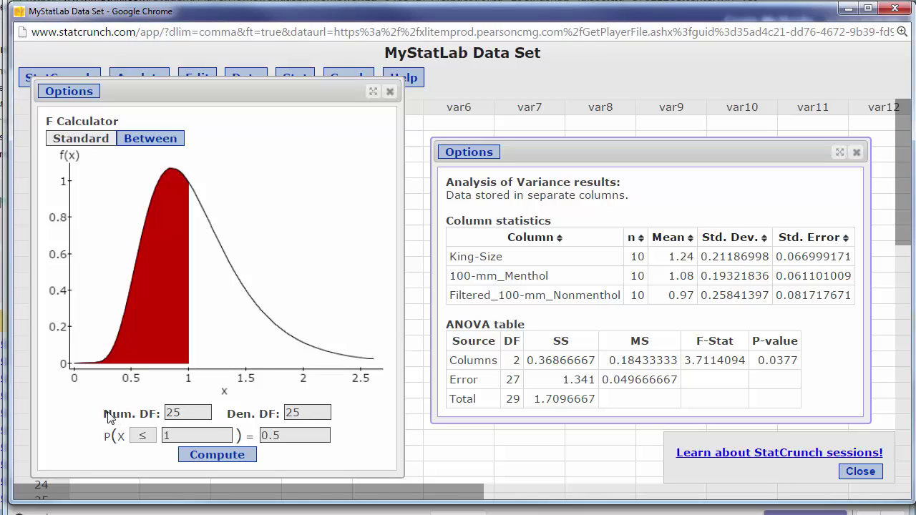
Step: Highlight the numerator (2) and denominator (27) degrees of freedom in the ANOVA table
drag(102, 413, 165, 415)
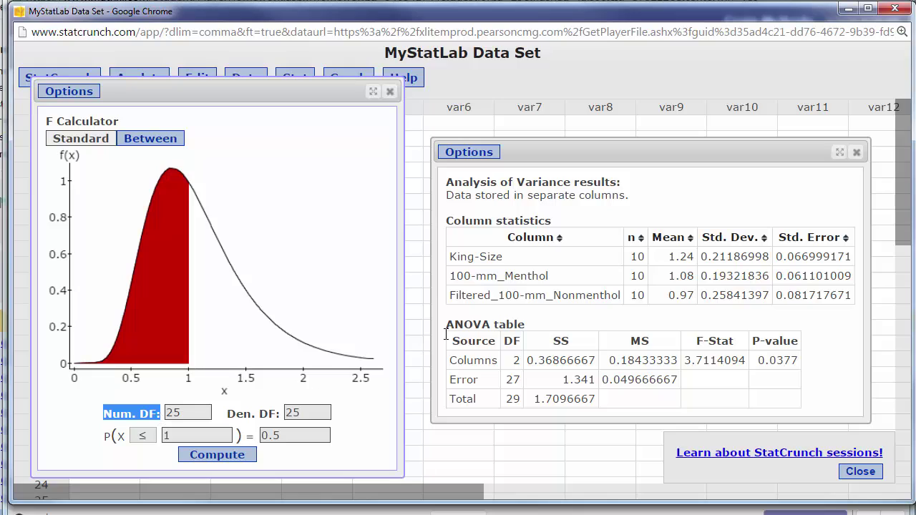
drag(510, 360, 524, 400)
click(509, 399)
Step: Find the critical F for 2 and 27 df at P(X ≥ F) = 0.05, giving 3.3541308
click(205, 408)
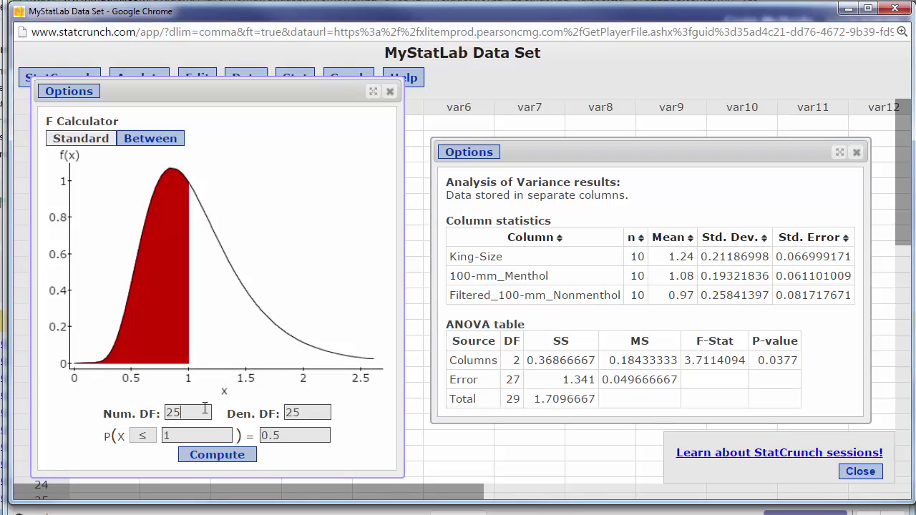
key(BackSpace)
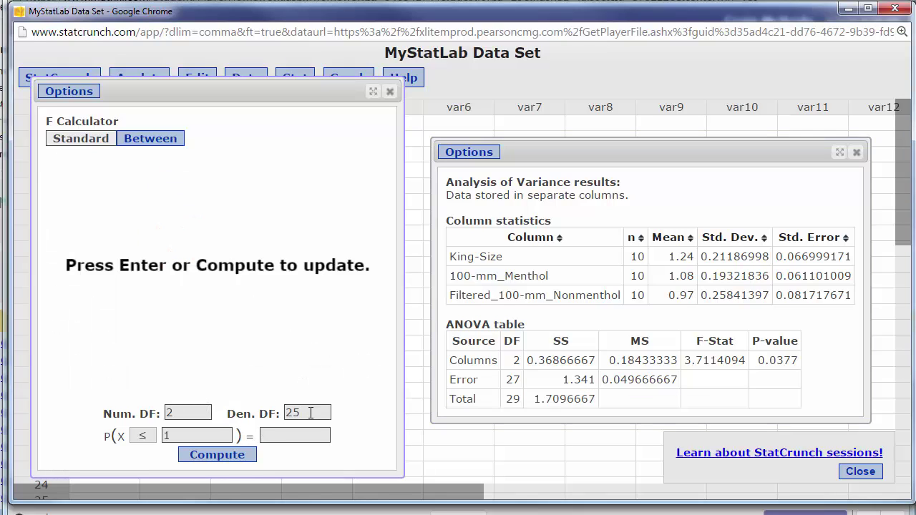
key(BackSpace)
text(7)
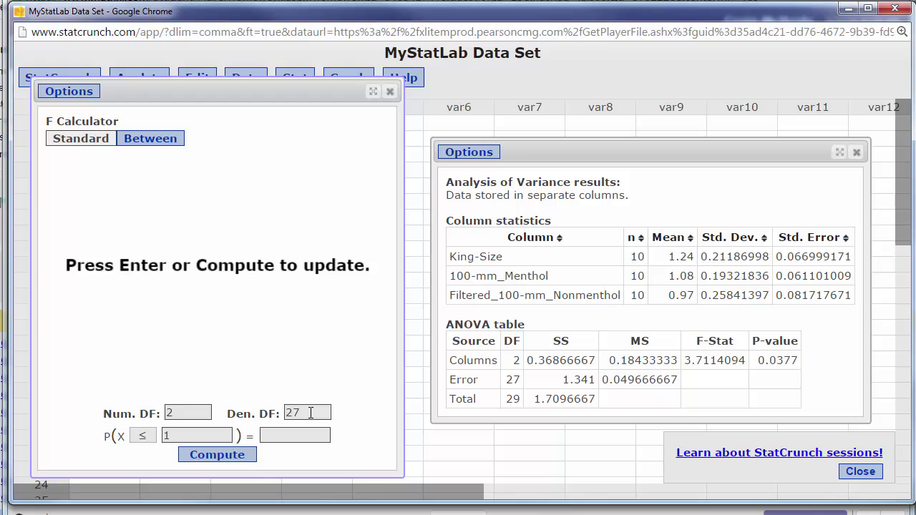
click(142, 435)
click(142, 464)
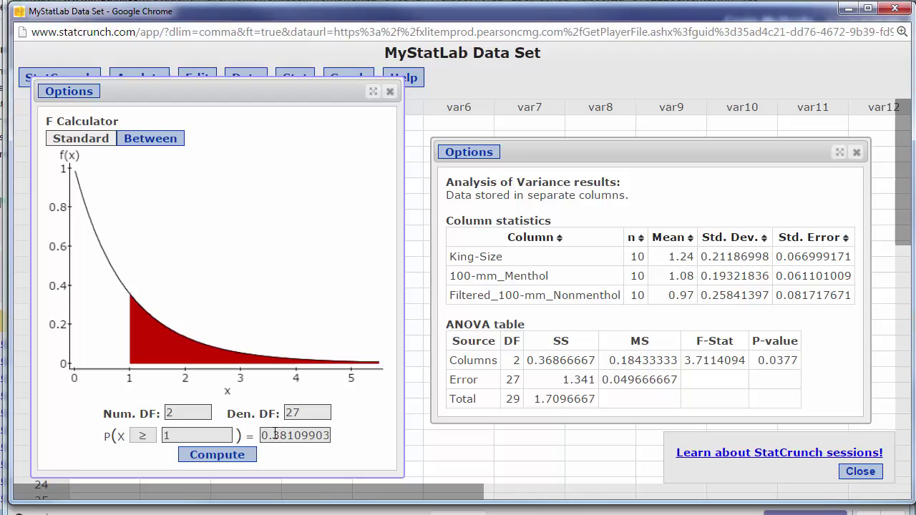
drag(263, 435, 341, 440)
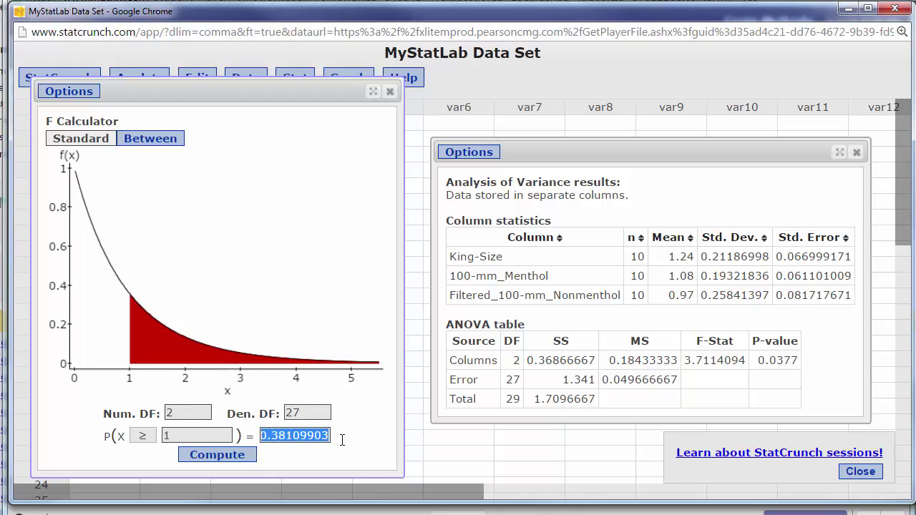
text(.05)
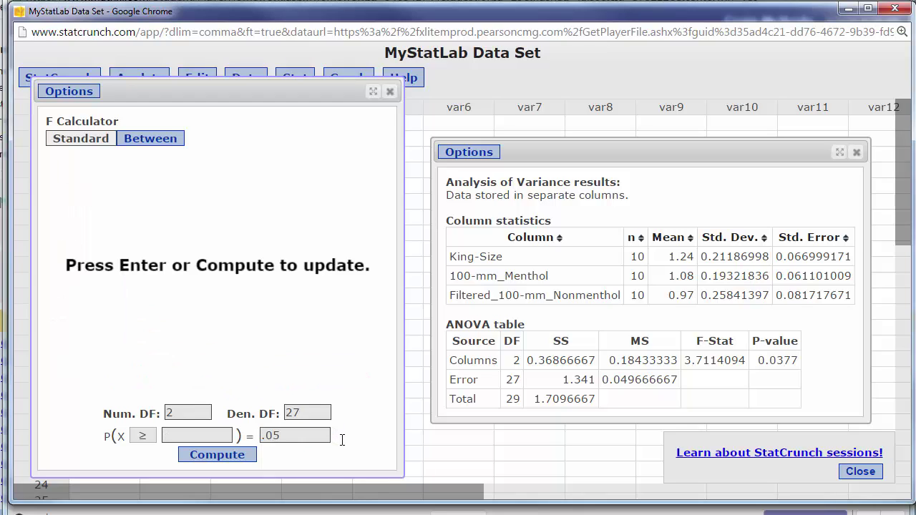
click(233, 457)
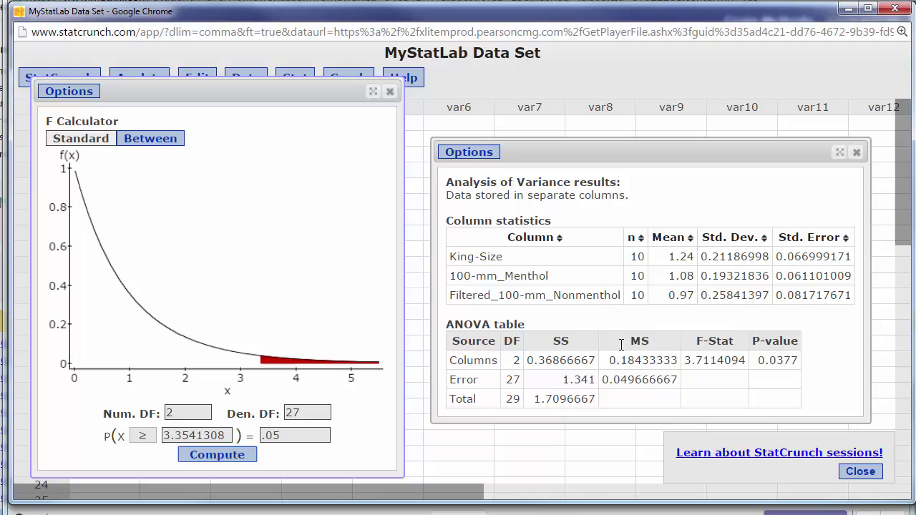
Step: Select the ANOVA F statistic 3.7114094 and P-value 0.0377 for comparison
drag(685, 360, 754, 363)
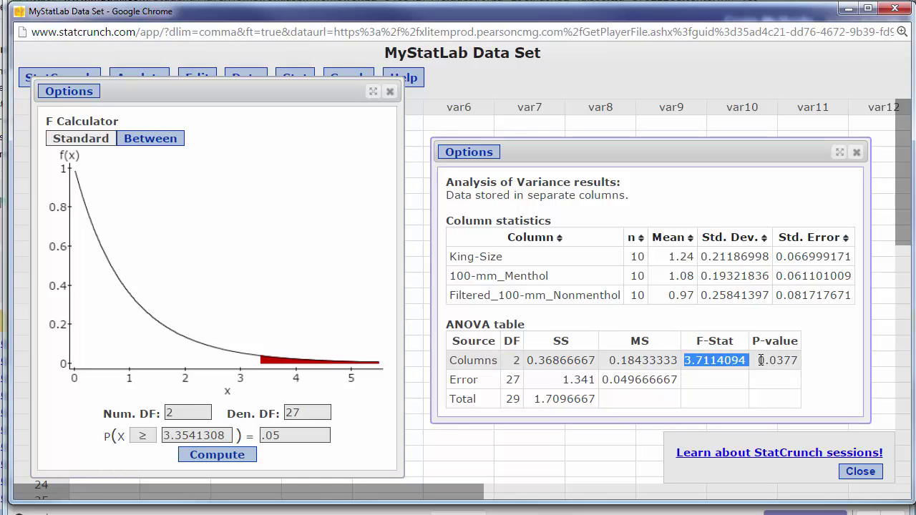
click(797, 360)
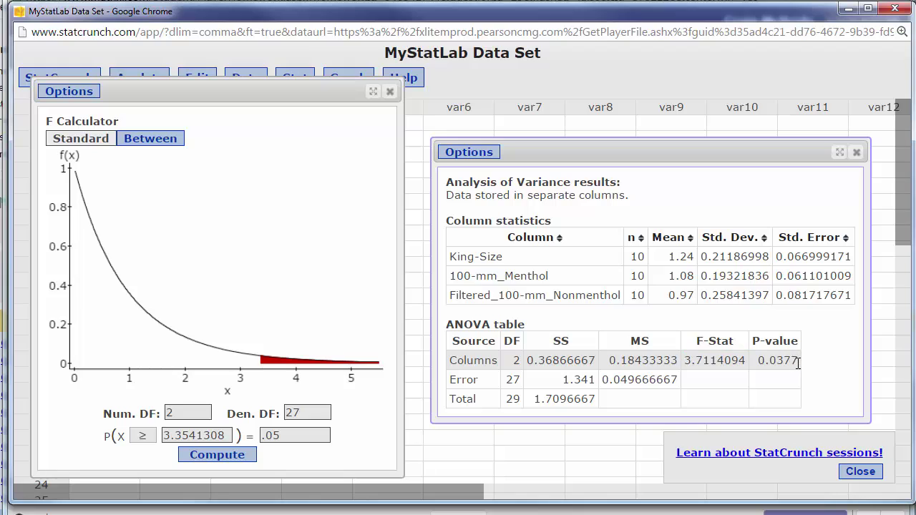
drag(798, 361, 756, 360)
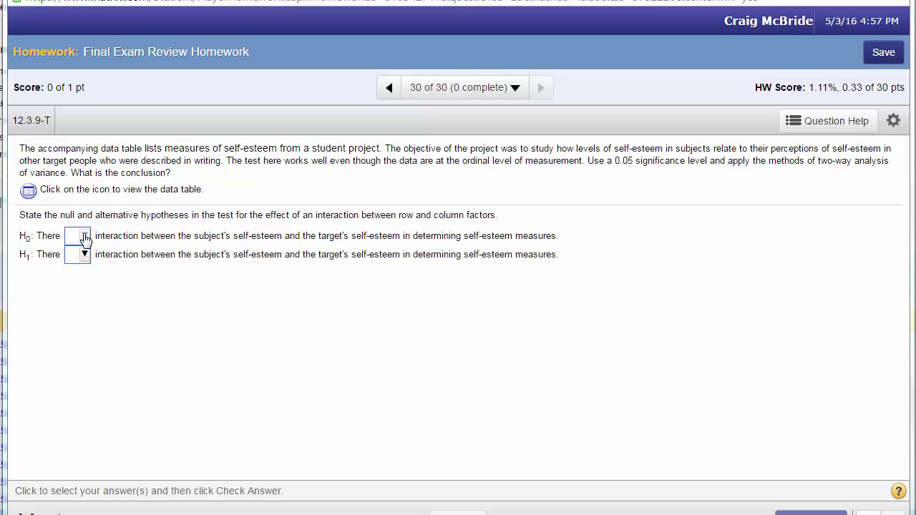
Step: Answer H0 'there is no interaction' and H1 'there is an interaction', then check the answer
click(84, 238)
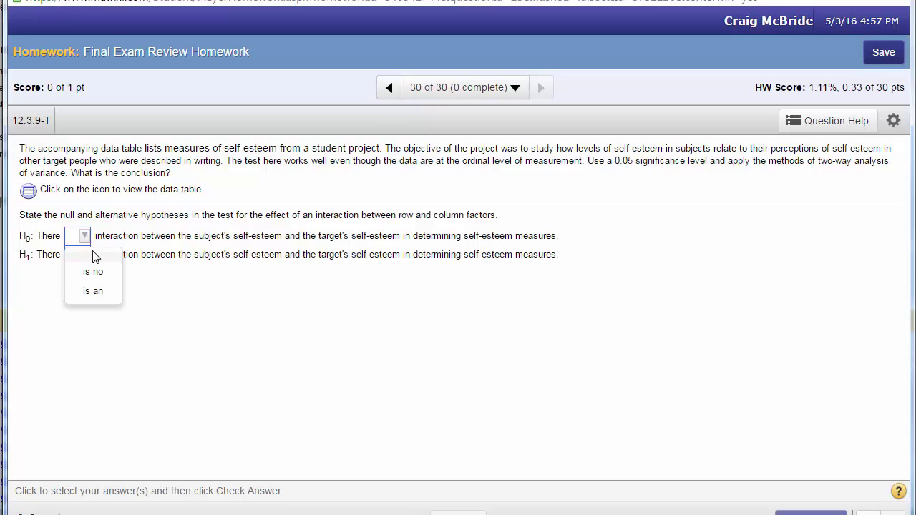
click(94, 273)
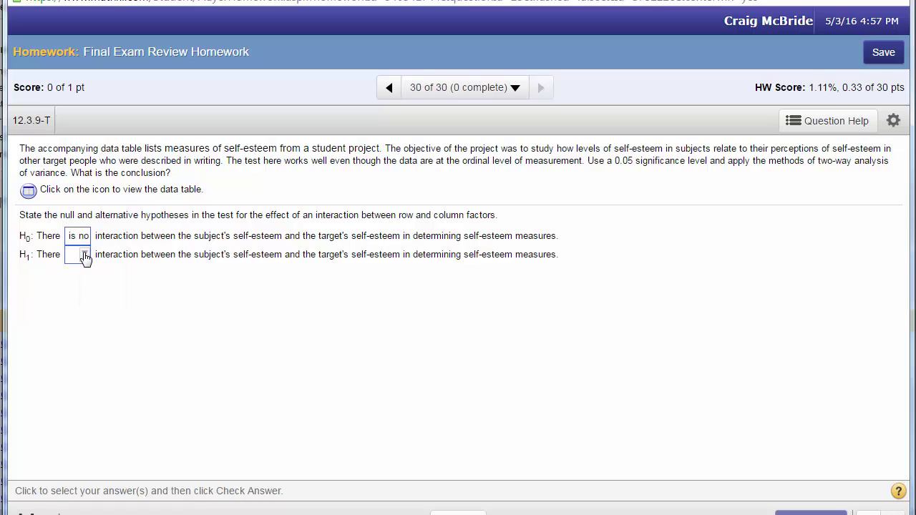
click(85, 258)
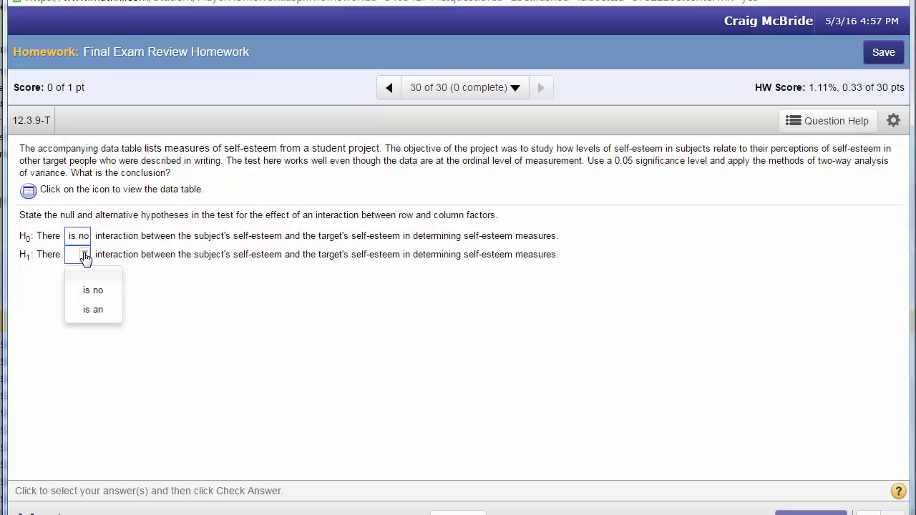
click(92, 311)
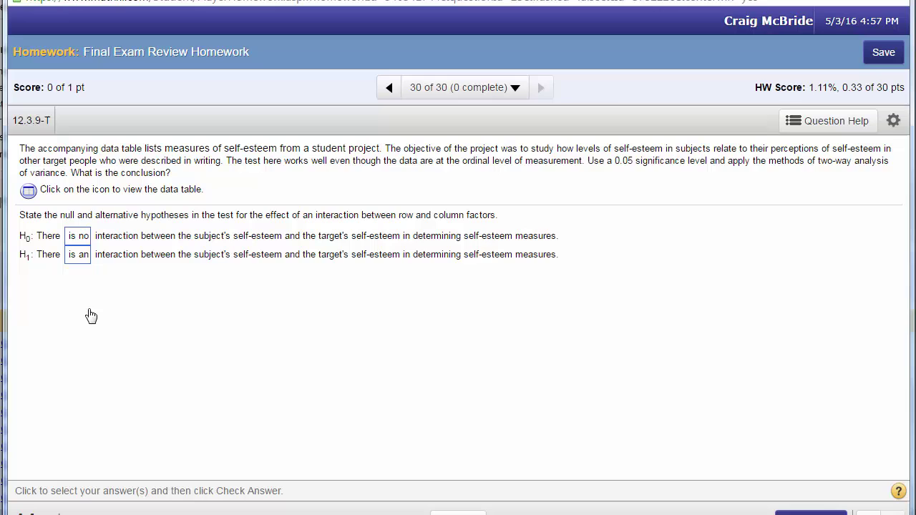
click(795, 513)
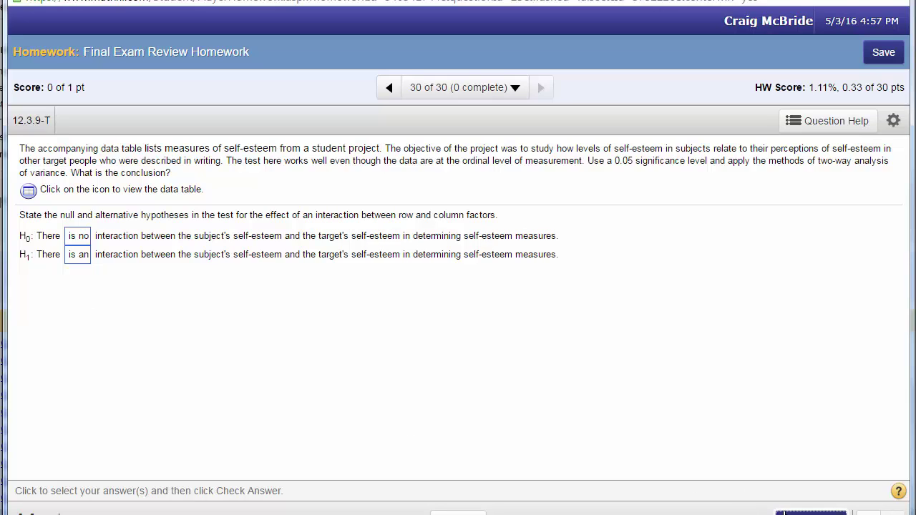
click(462, 346)
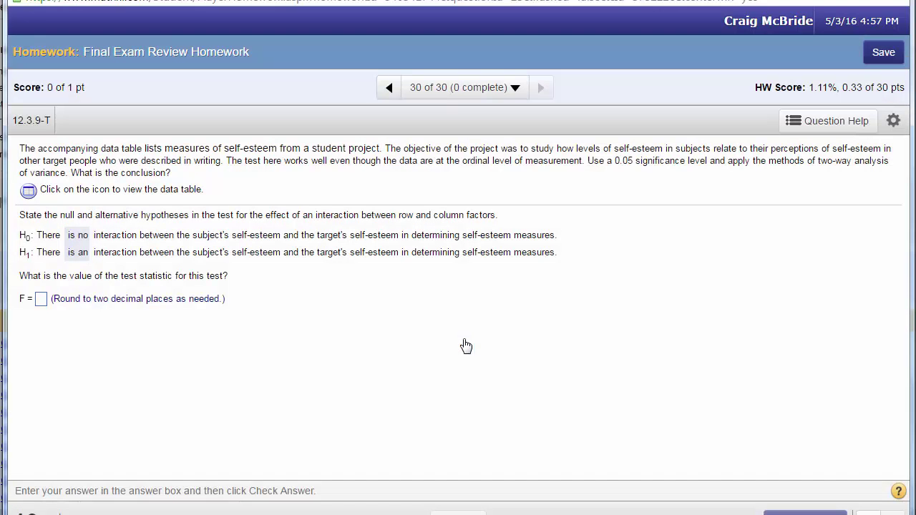
Step: View the self-esteem data table and load it into StatCrunch
click(28, 191)
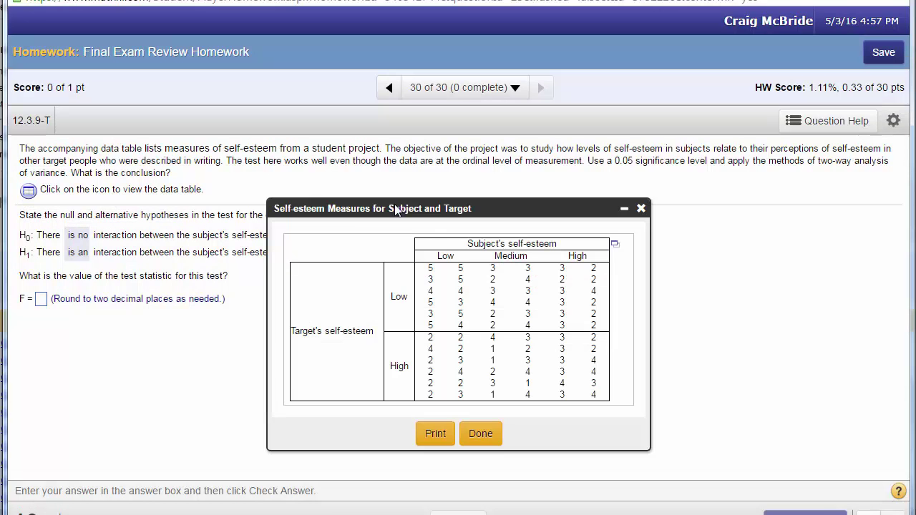
drag(412, 209, 647, 224)
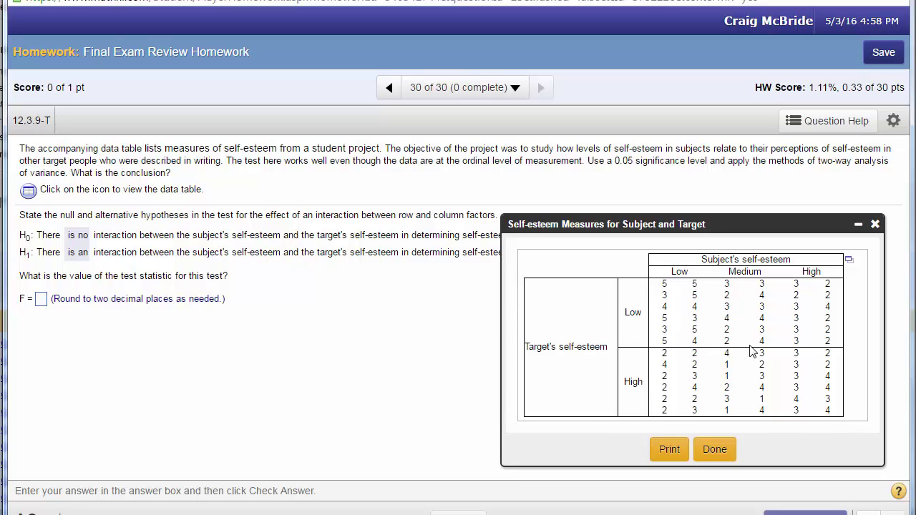
click(850, 262)
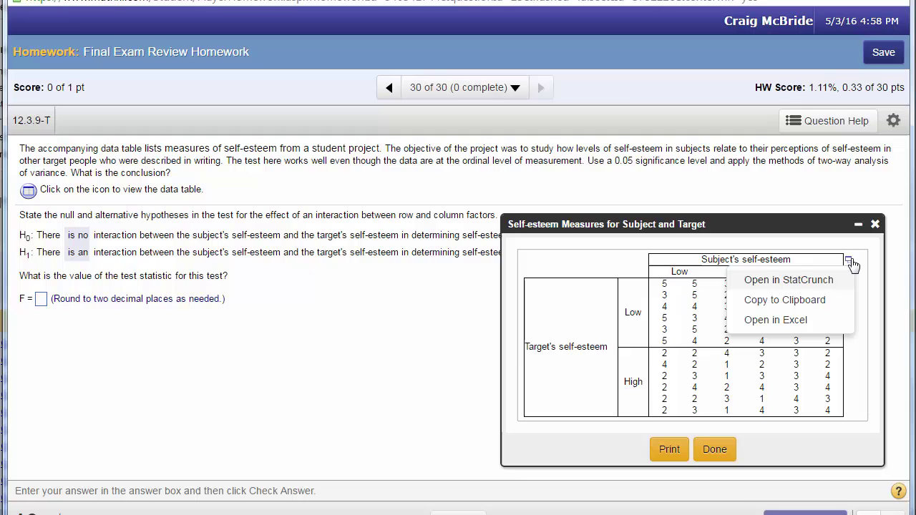
click(788, 281)
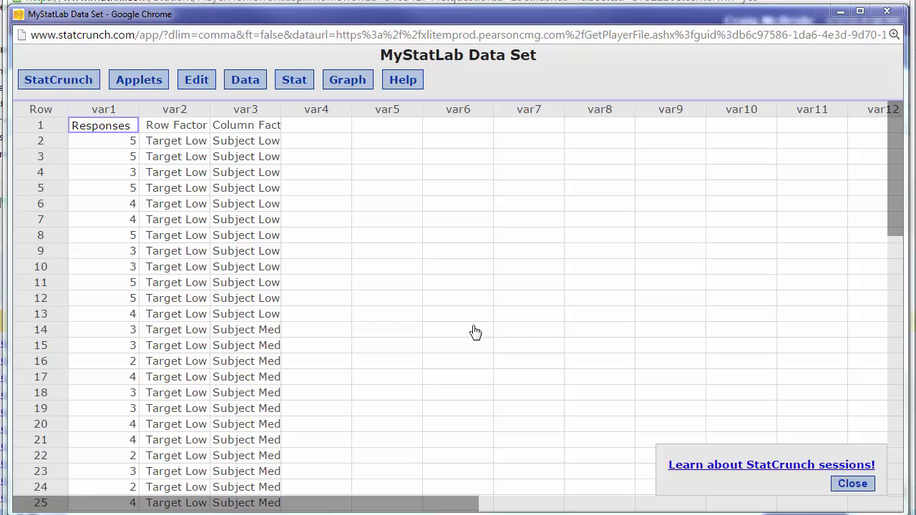
Step: Select row 1 holding the Responses and factor labels, and inspect the var1–var3 headers
click(133, 126)
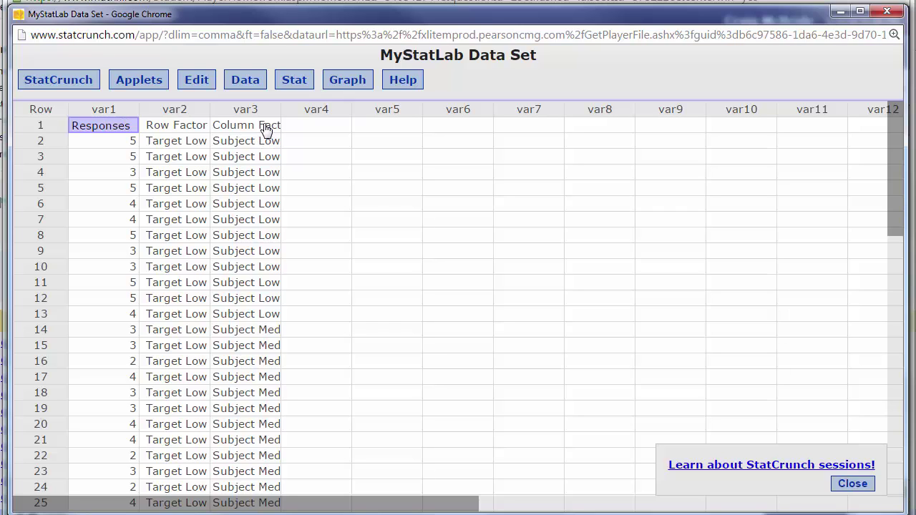
click(108, 125)
click(43, 127)
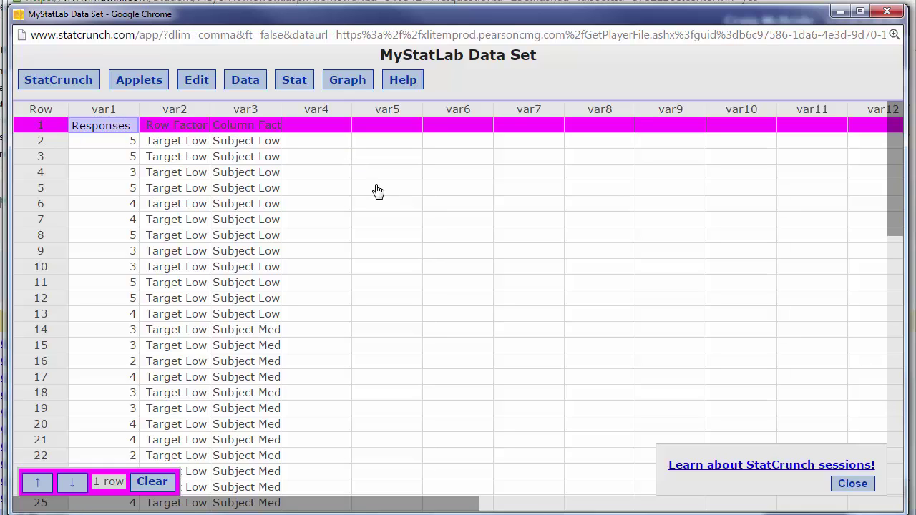
click(119, 112)
click(182, 108)
click(262, 108)
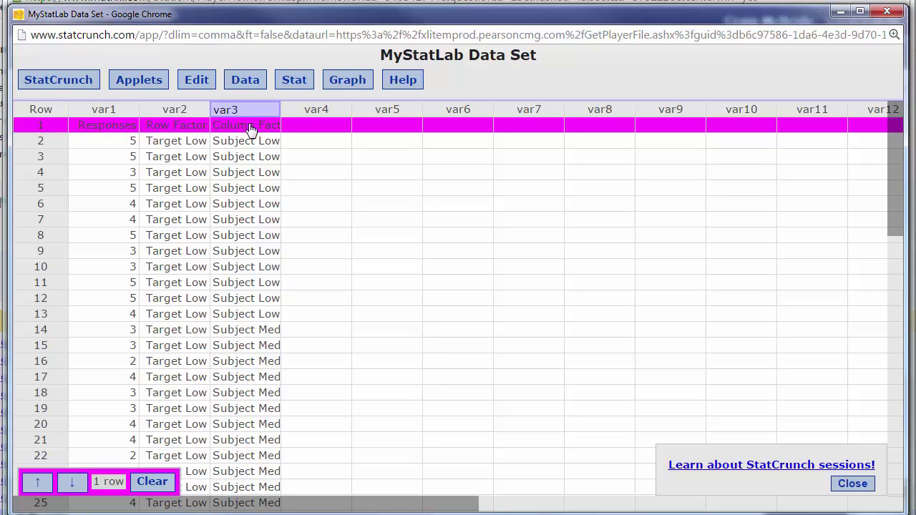
click(349, 172)
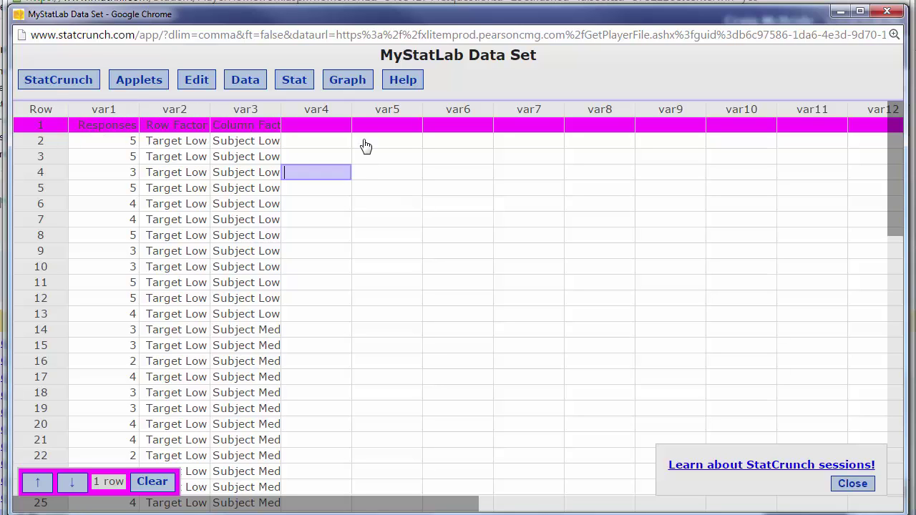
click(300, 87)
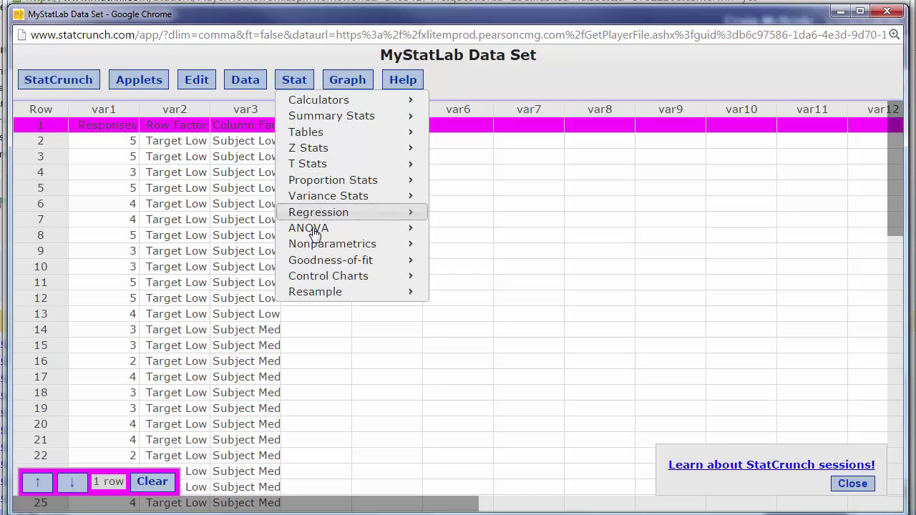
Step: Set up a Two Way ANOVA: var1 responses, var2 row factor, var3 column factor, with interaction plot
mouse_move(315, 230)
click(447, 247)
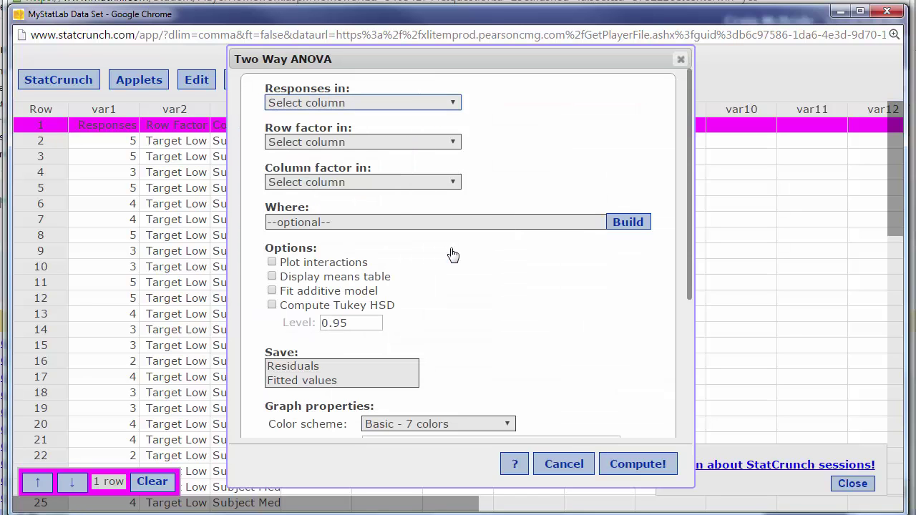
click(380, 105)
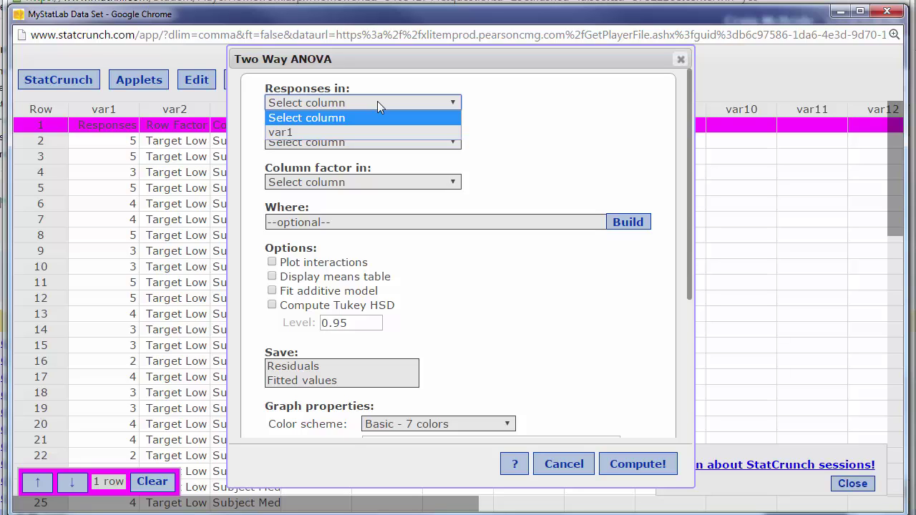
click(366, 133)
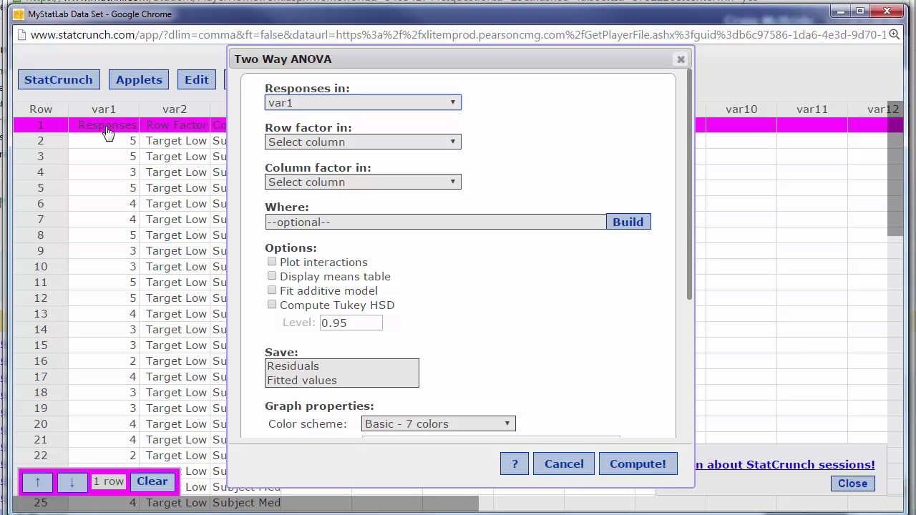
click(310, 143)
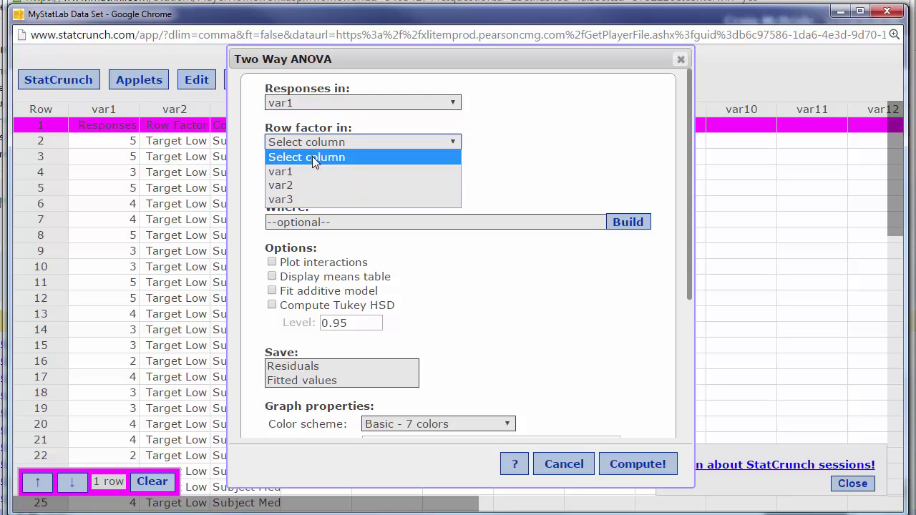
click(310, 184)
click(311, 184)
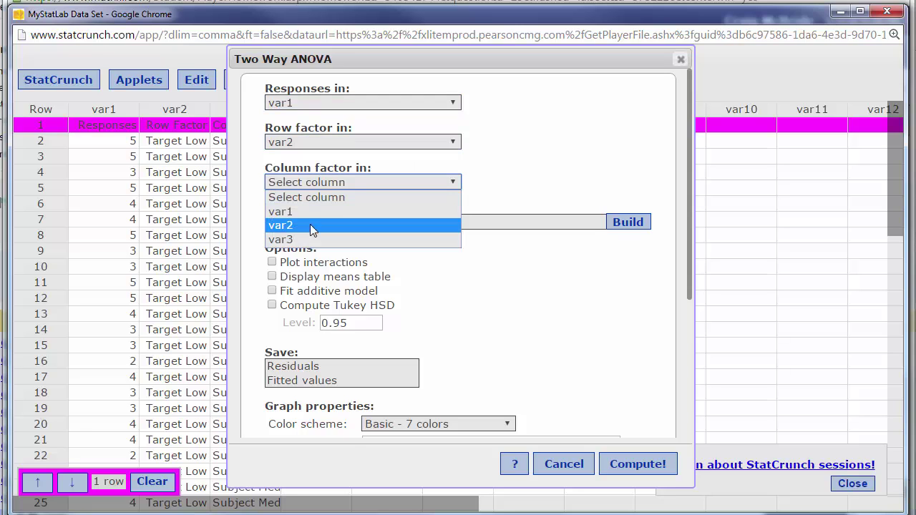
click(310, 237)
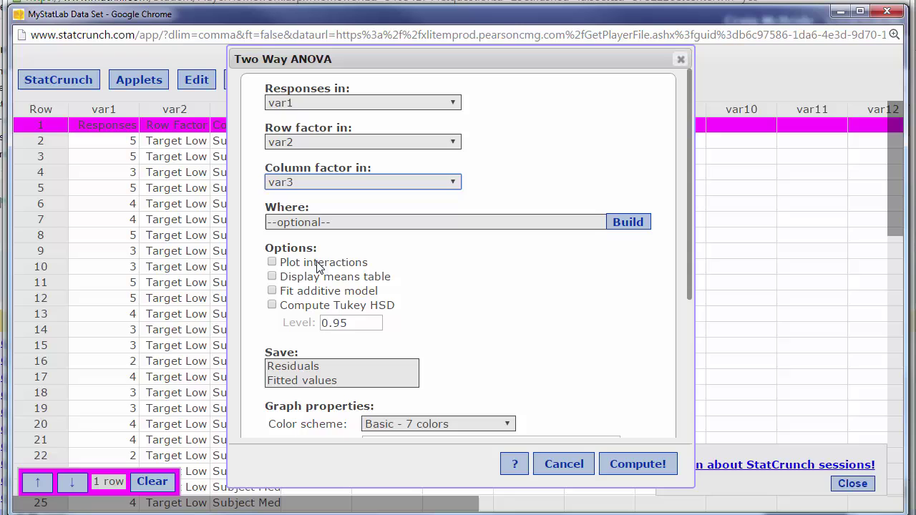
click(272, 262)
Step: Run the two-way ANOVA, dismiss the missing-combination error, and cancel the setup
click(616, 477)
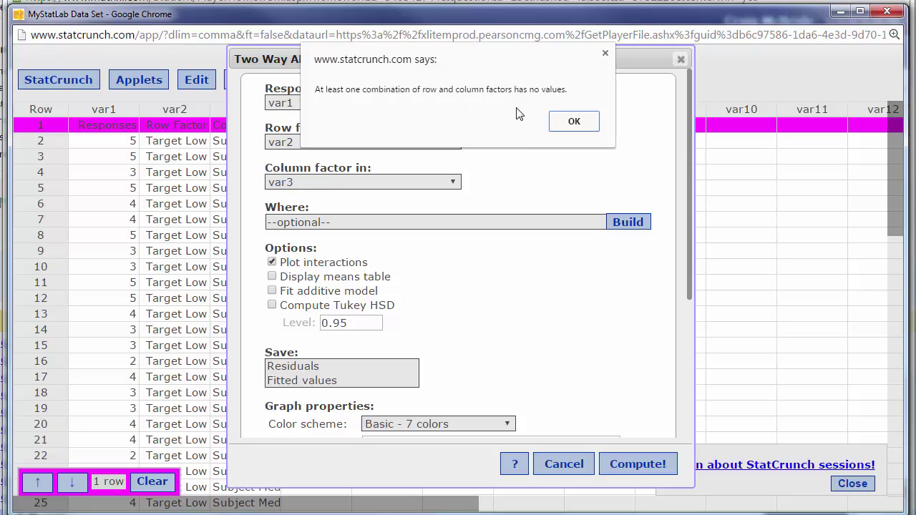
click(573, 123)
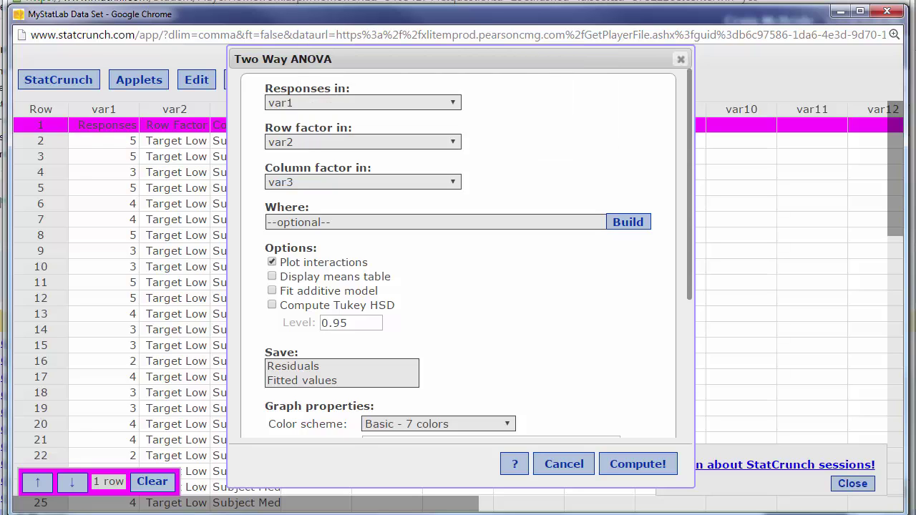
click(564, 465)
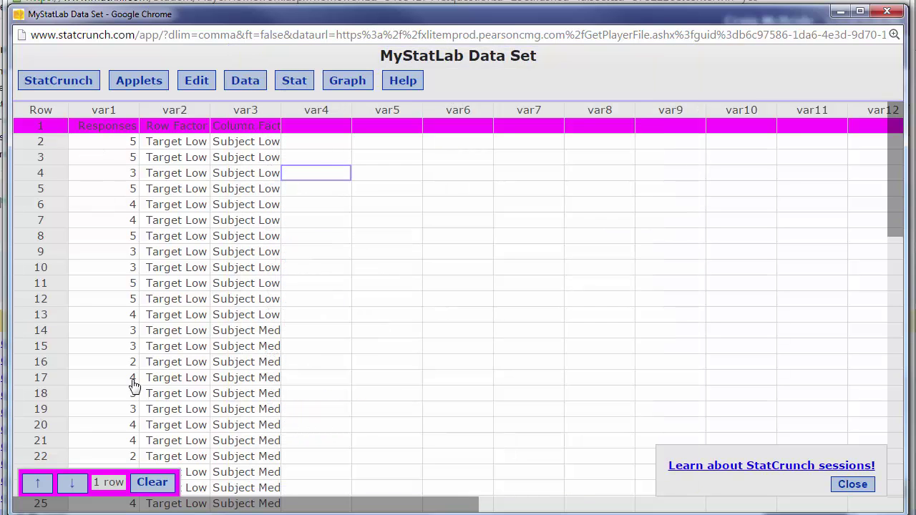
Step: Delete the Responses, Row Factor and Column Factor labels from row 1 of var1–var3
click(153, 485)
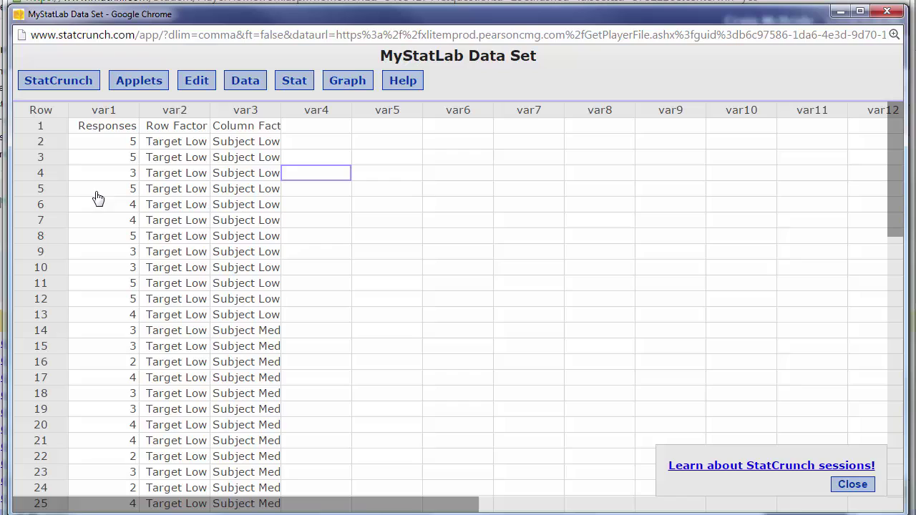
click(103, 127)
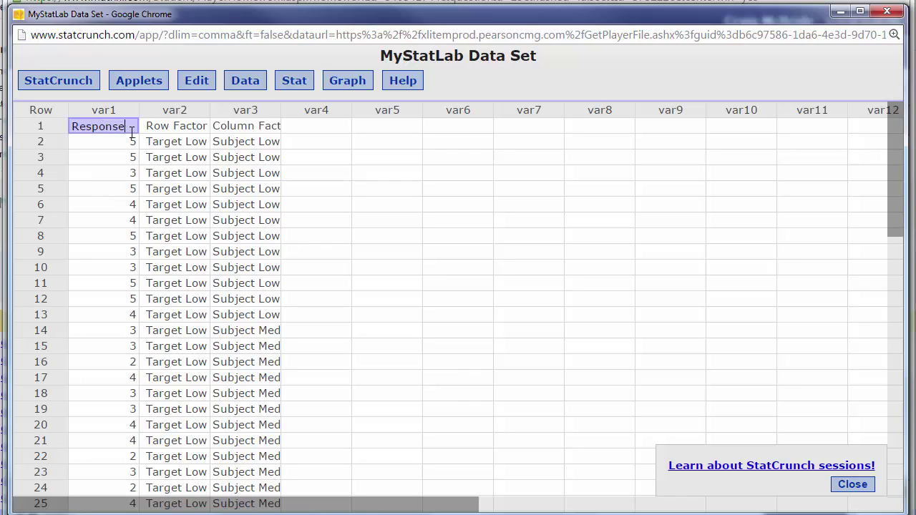
key(BackSpace)
key(BackSpace)
key(BackSpace)
key(BackSpace)
key(BackSpace)
key(BackSpace)
key(BackSpace)
key(BackSpace)
click(206, 126)
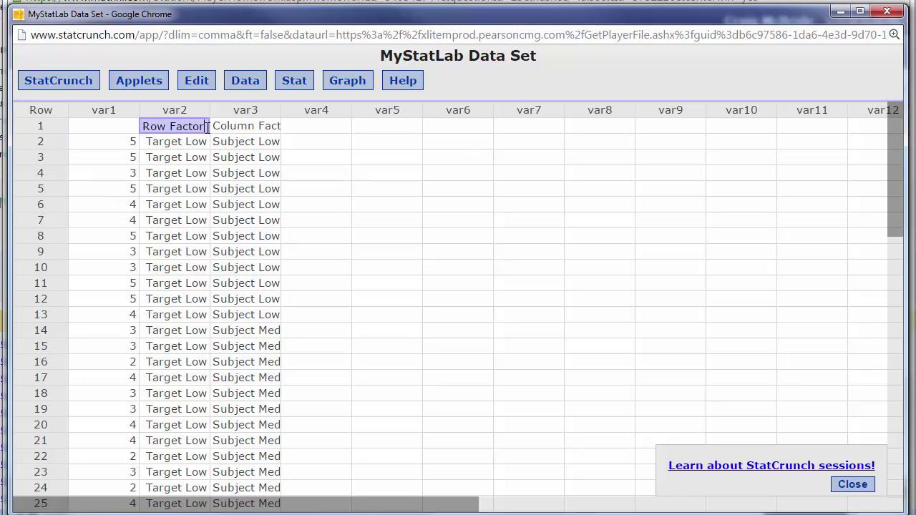
key(BackSpace)
key(BackSpace)
key(BackSpace)
key(BackSpace)
key(BackSpace)
key(BackSpace)
key(BackSpace)
key(BackSpace)
key(BackSpace)
click(264, 126)
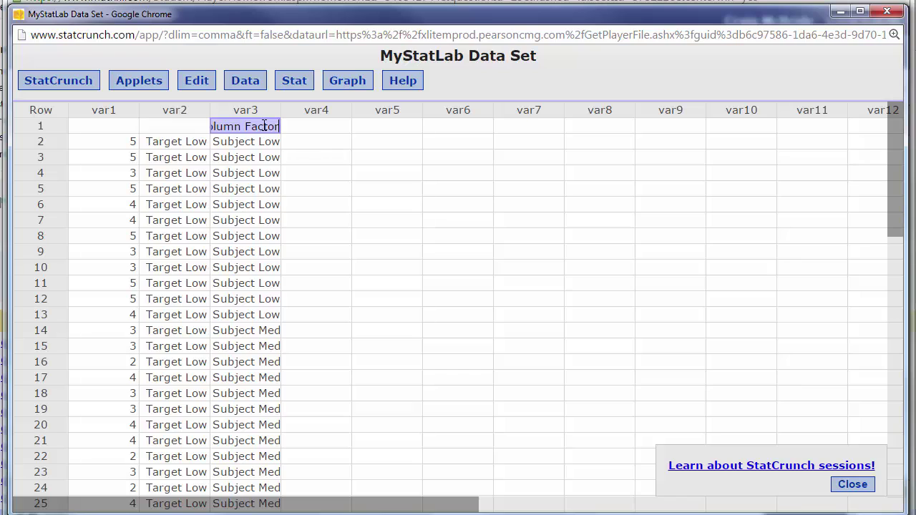
key(BackSpace)
key(BackSpace)
key(BackSpace)
key(BackSpace)
key(BackSpace)
key(BackSpace)
key(BackSpace)
key(BackSpace)
key(BackSpace)
key(BackSpace)
key(BackSpace)
key(BackSpace)
key(BackSpace)
click(320, 128)
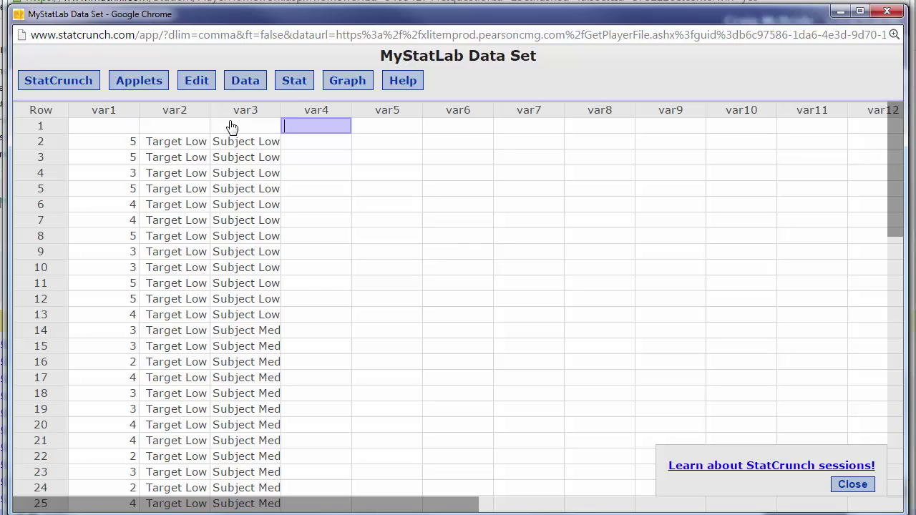
Step: Set up a Two Way ANOVA with response var1, row factor var2 and column factor var3
click(297, 81)
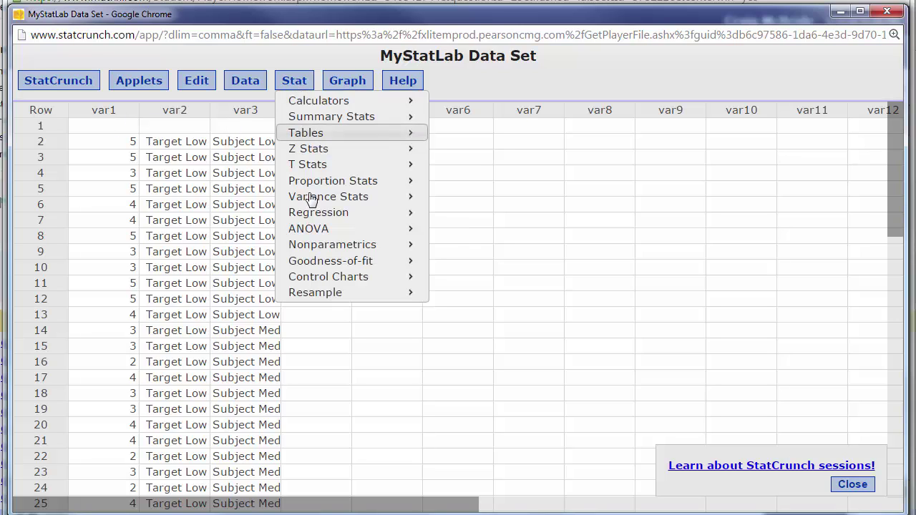
mouse_move(315, 228)
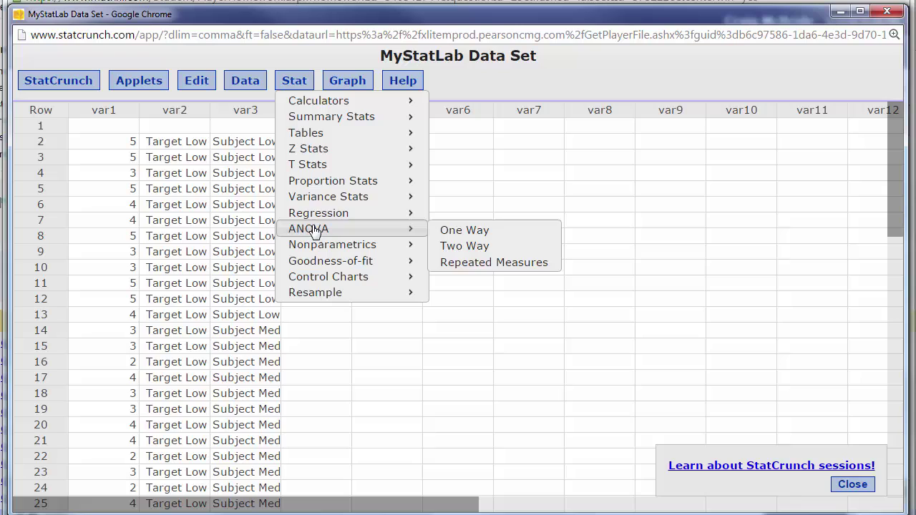
click(453, 246)
click(387, 102)
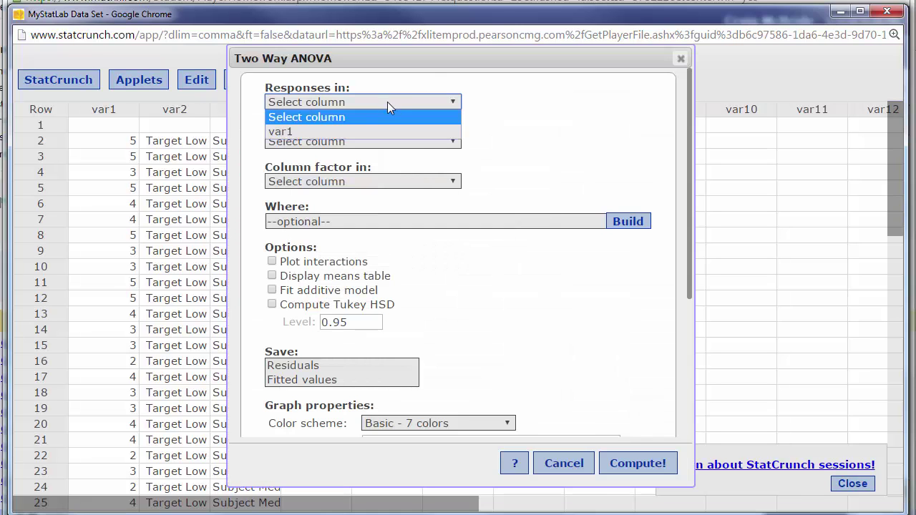
click(380, 132)
click(382, 143)
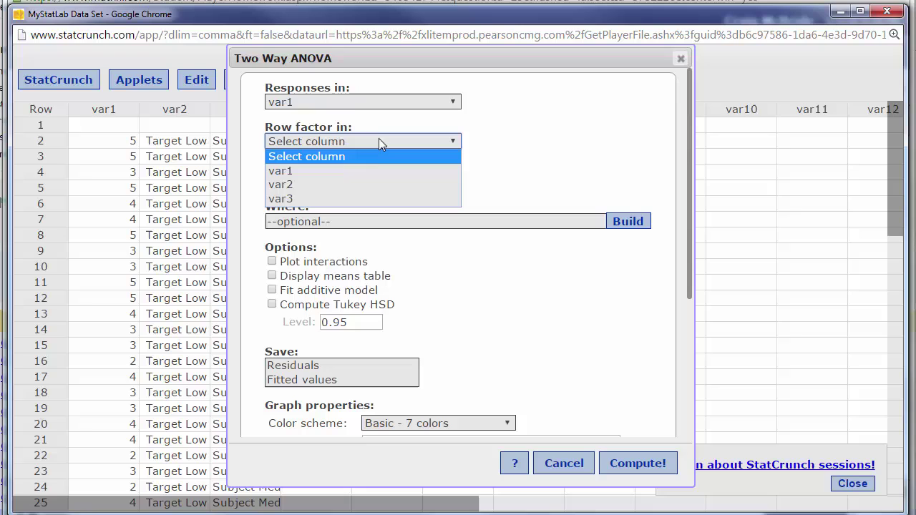
click(372, 184)
click(371, 183)
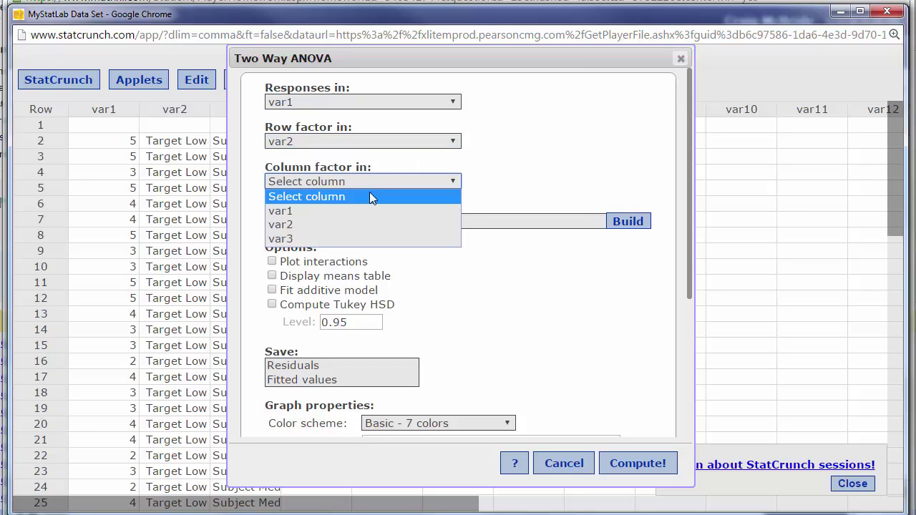
click(368, 239)
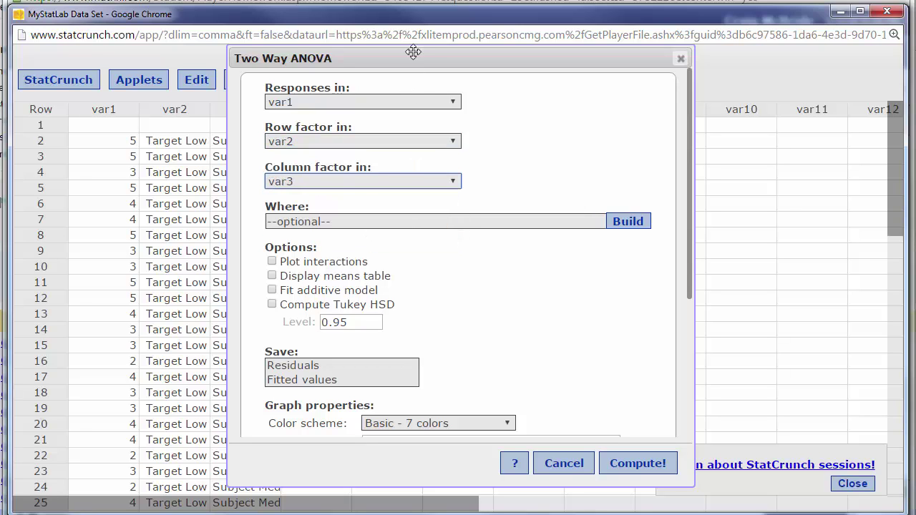
Step: Review the data behind the dialog, then enable the Plot interactions option
drag(411, 54, 536, 58)
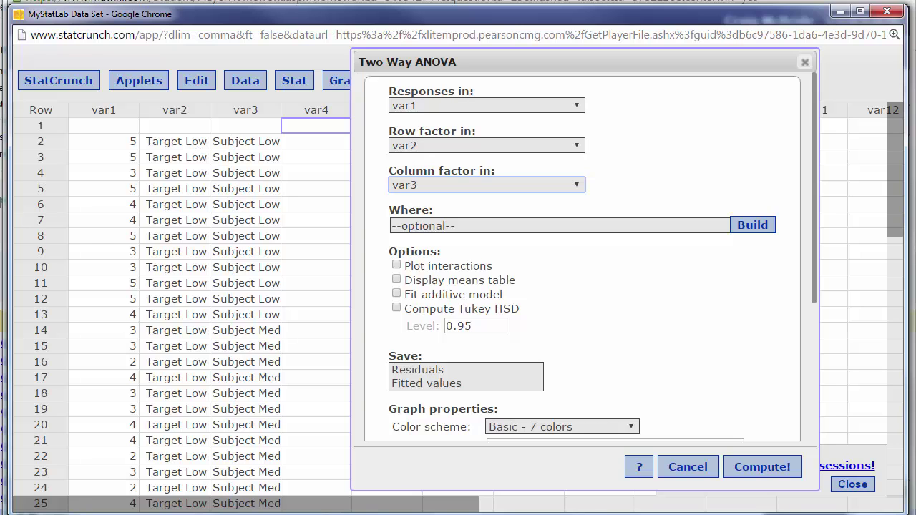
key(alt+Tab)
scroll(212, 360, down, 2)
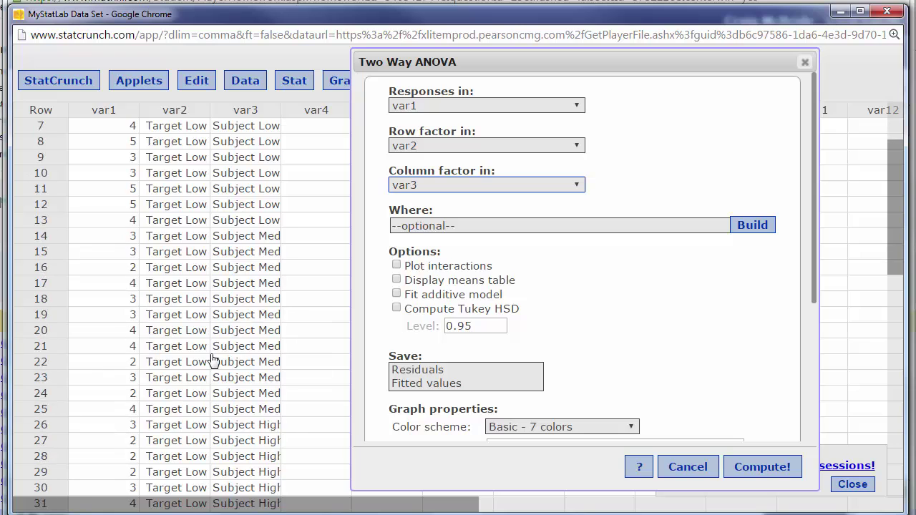
scroll(212, 360, down, 5)
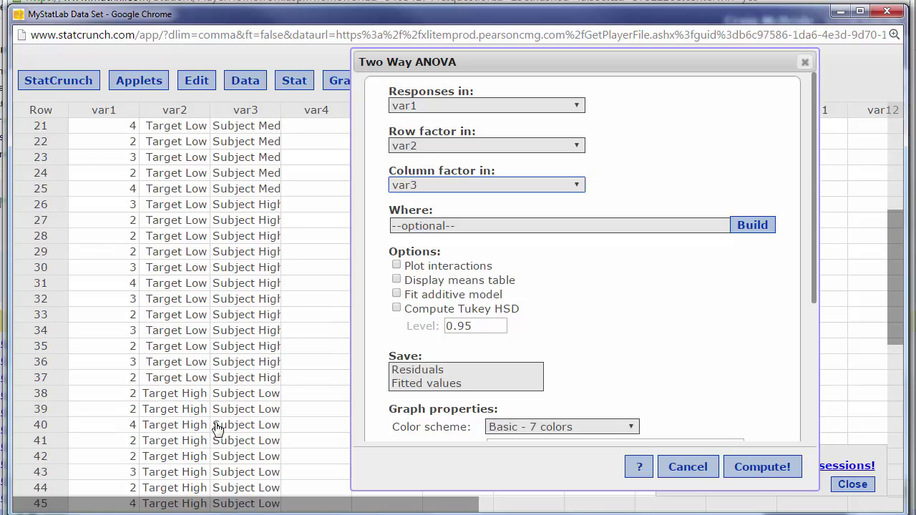
scroll(219, 427, up, 6)
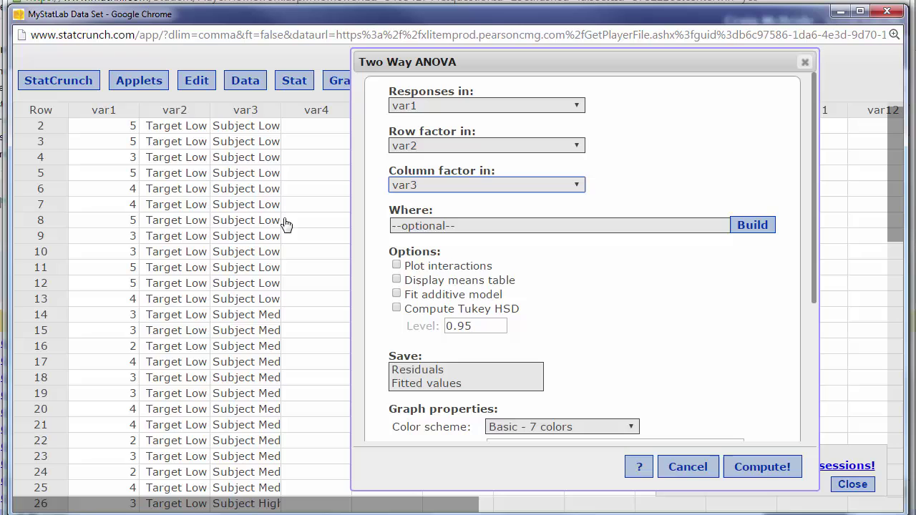
scroll(252, 369, down, 1)
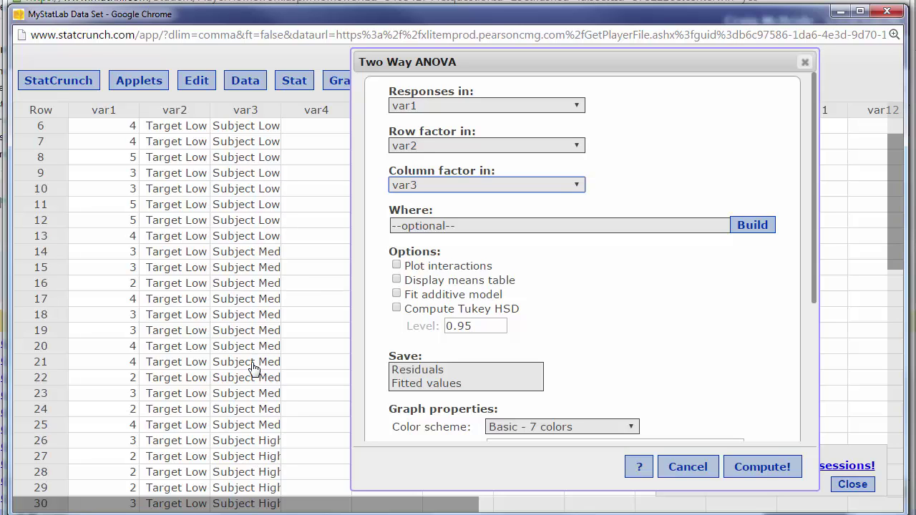
scroll(268, 418, down, 1)
scroll(272, 423, up, 2)
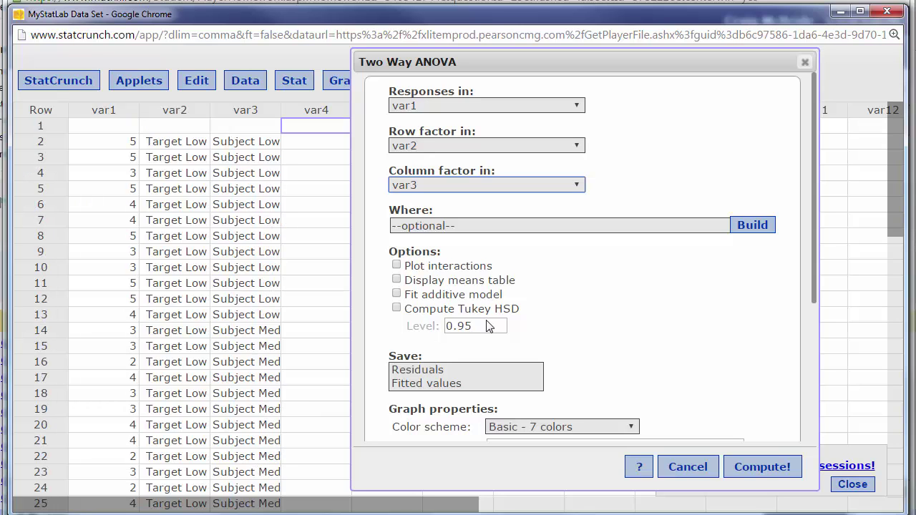
click(397, 265)
click(760, 466)
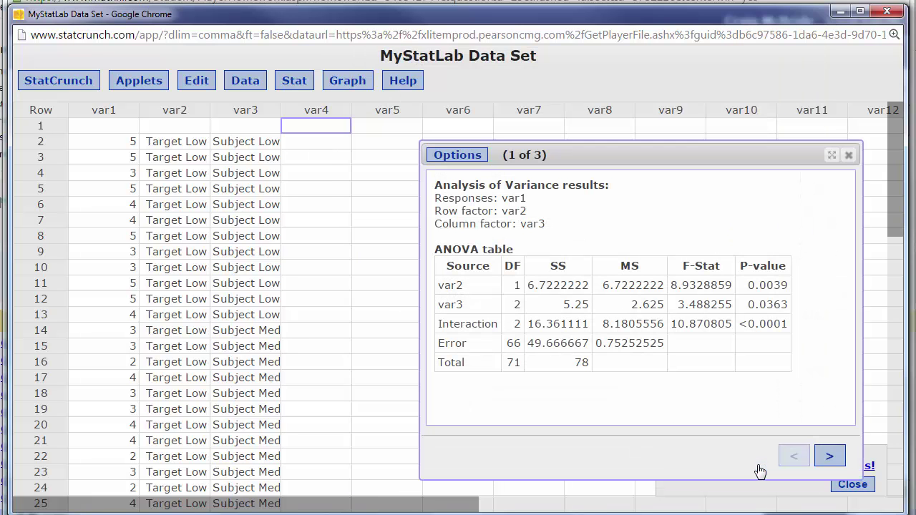
click(830, 456)
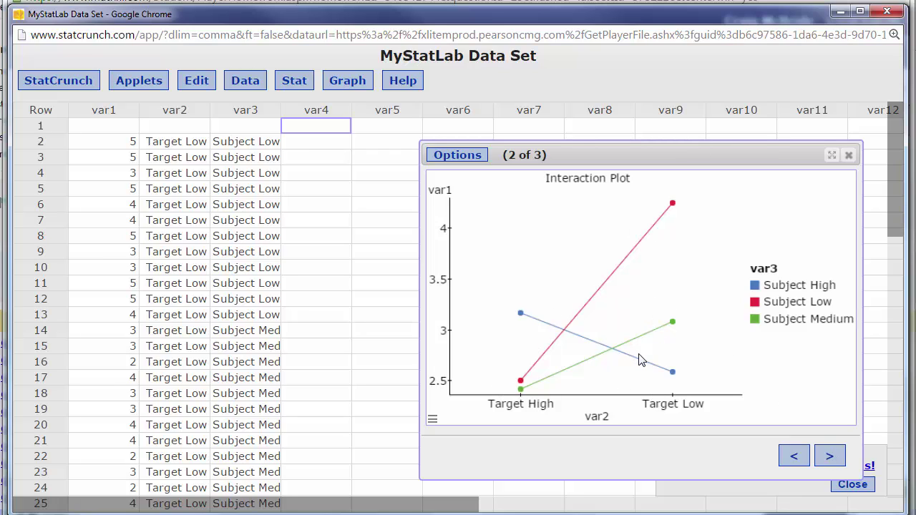
click(787, 457)
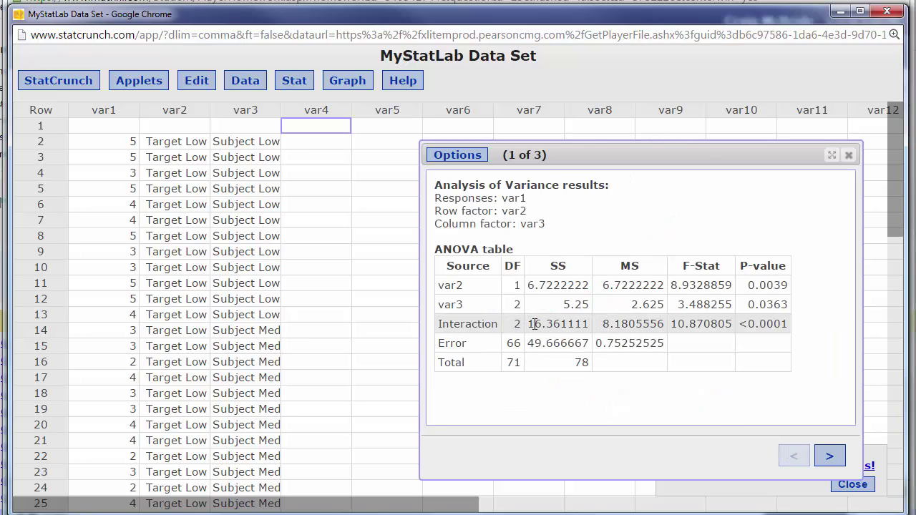
drag(667, 324, 790, 324)
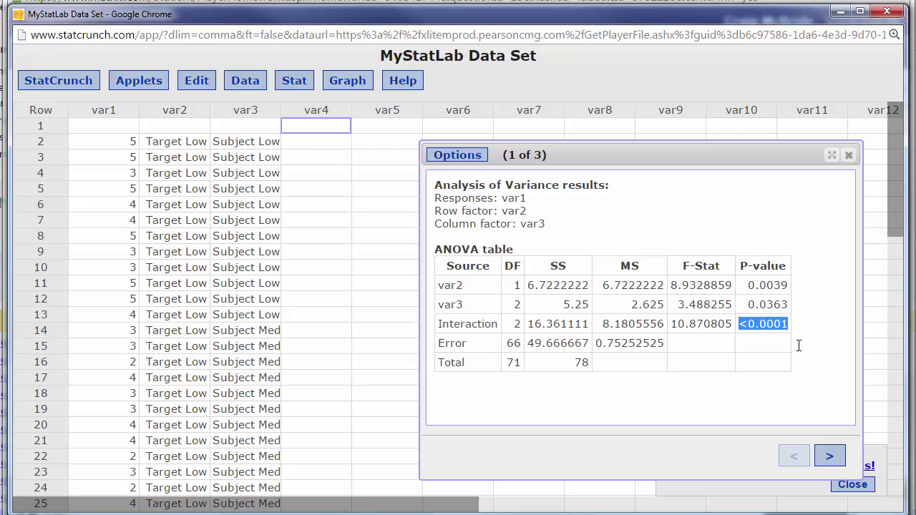
drag(785, 324, 816, 287)
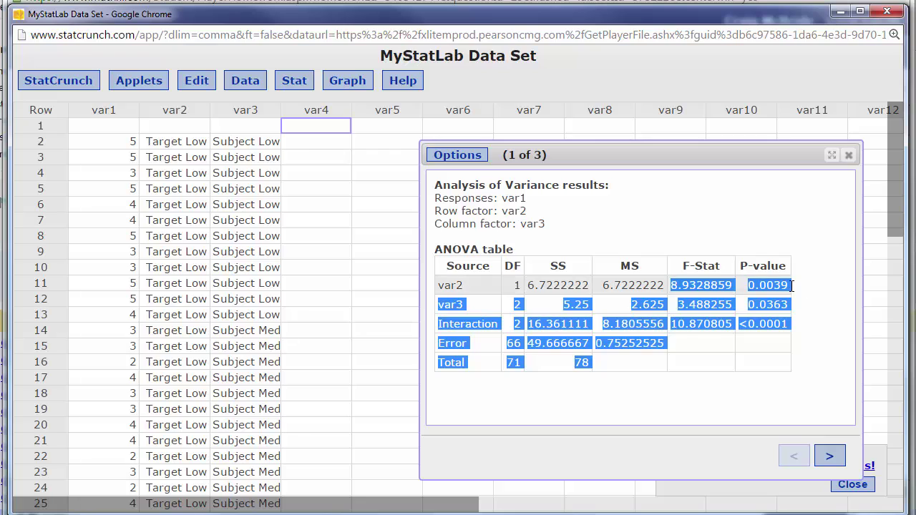
click(788, 287)
drag(745, 285, 790, 285)
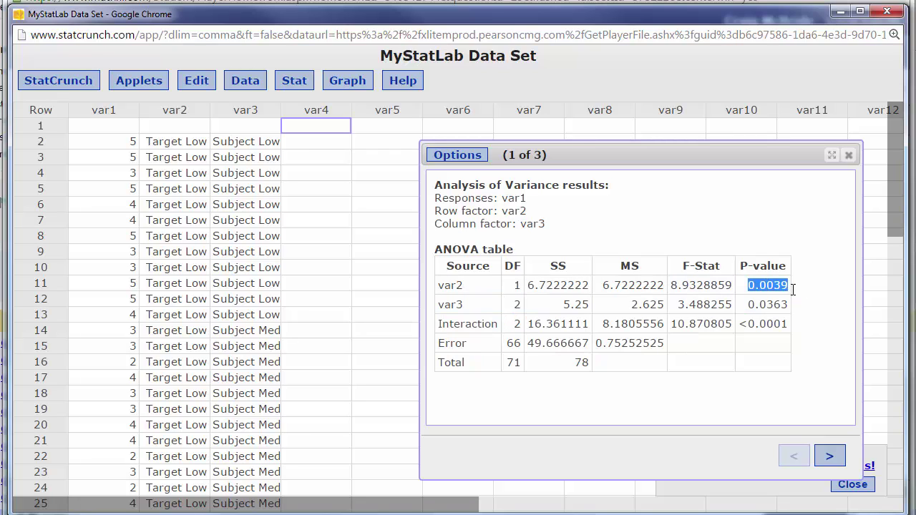
drag(745, 305, 790, 305)
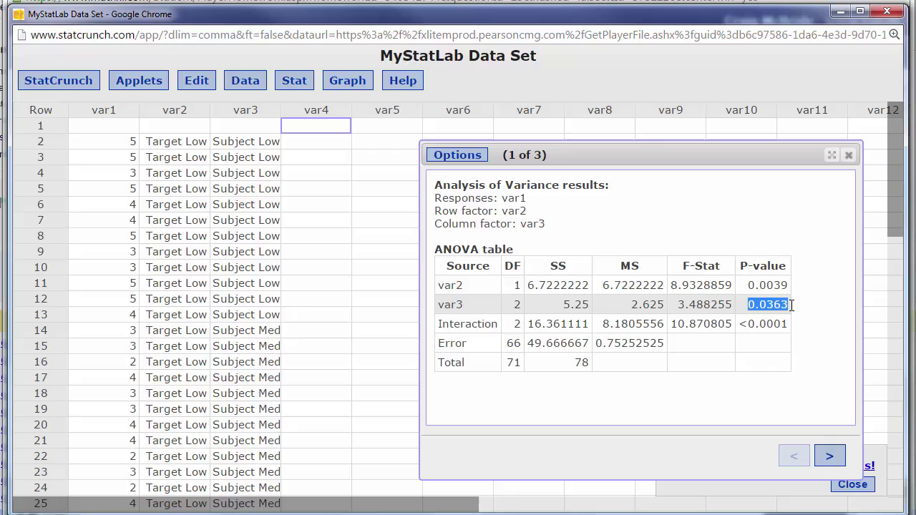